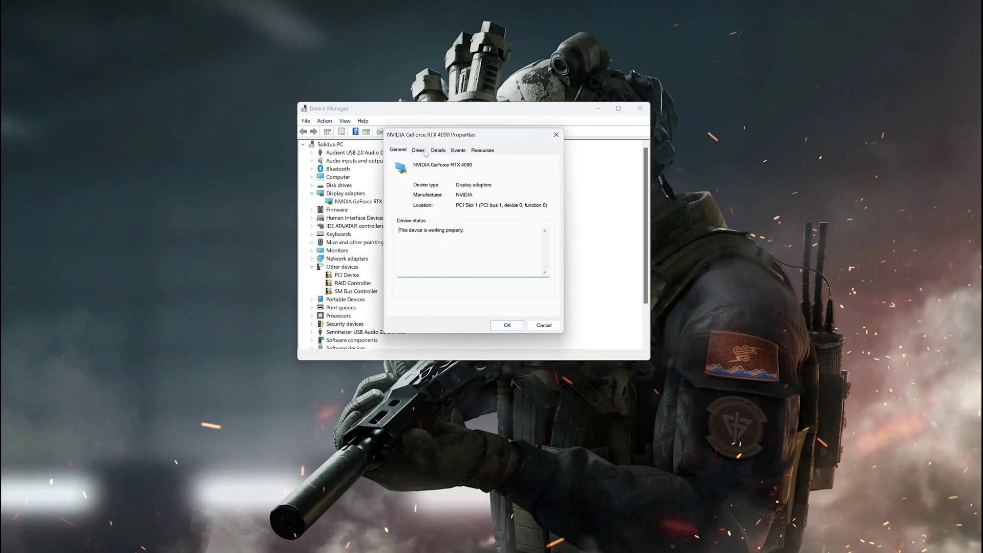
- Search automatically for an updated NVIDIA GeForce RTX 4090 driver and check Windows Update for available updates
{"action": "left_click", "coordinate": [423, 153]}
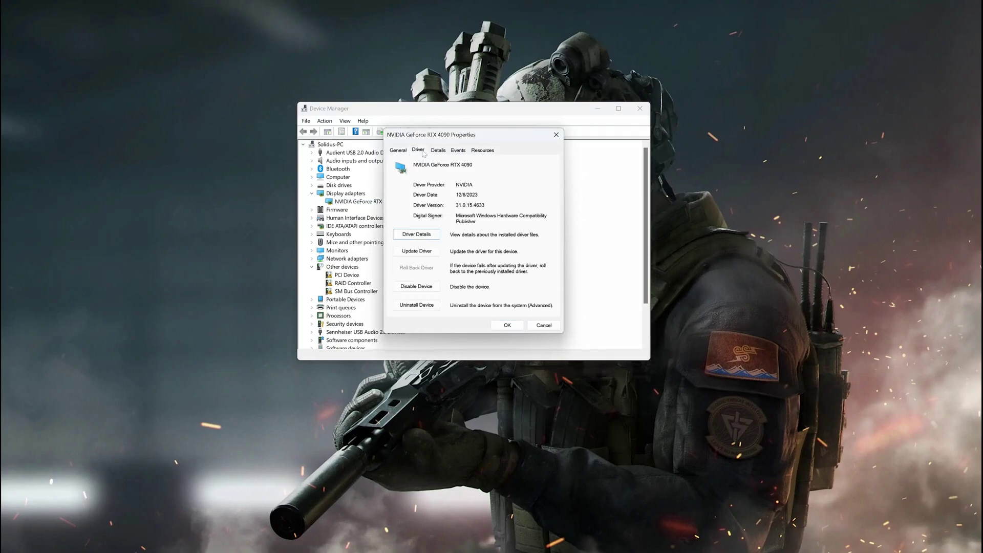
{"action": "left_click", "coordinate": [411, 254]}
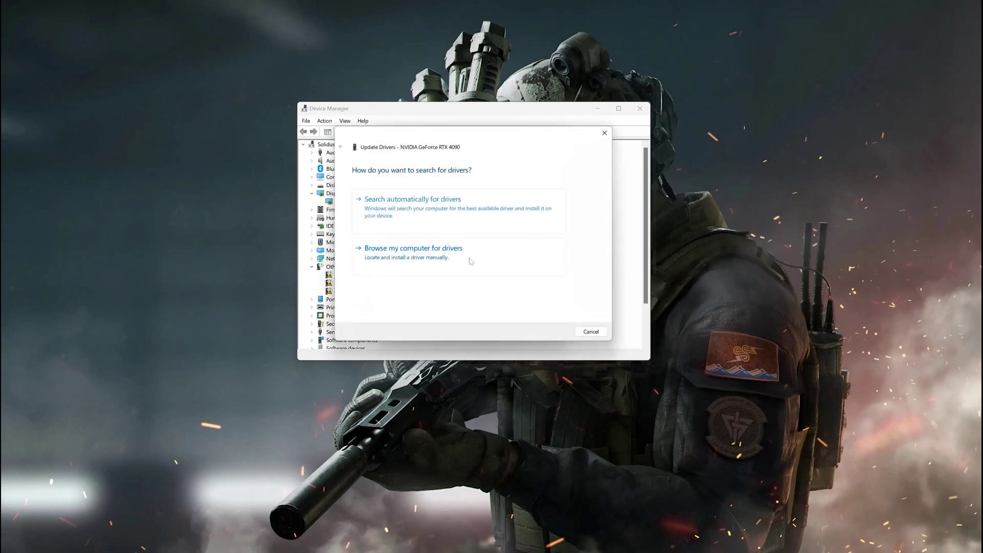
{"action": "left_click", "coordinate": [469, 215]}
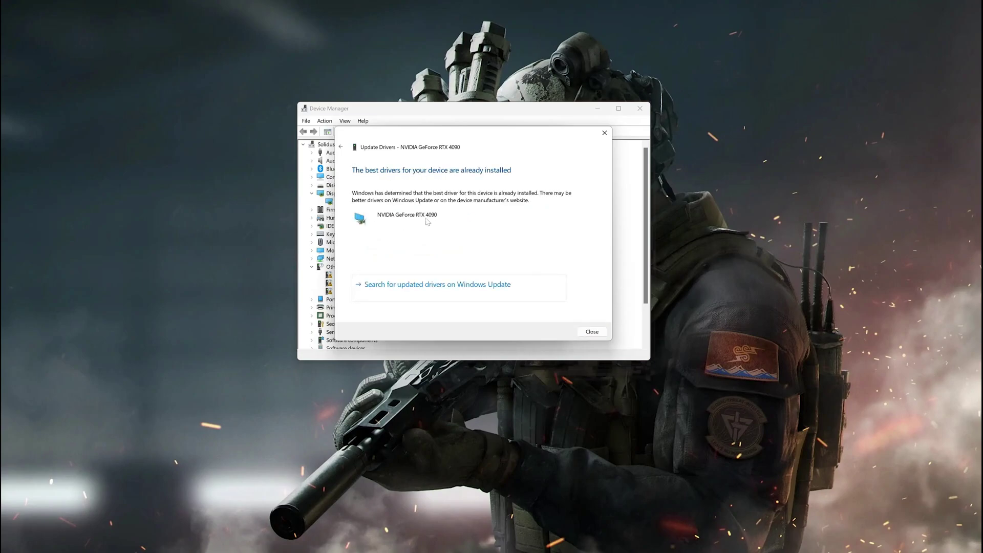
{"action": "left_click", "coordinate": [461, 286]}
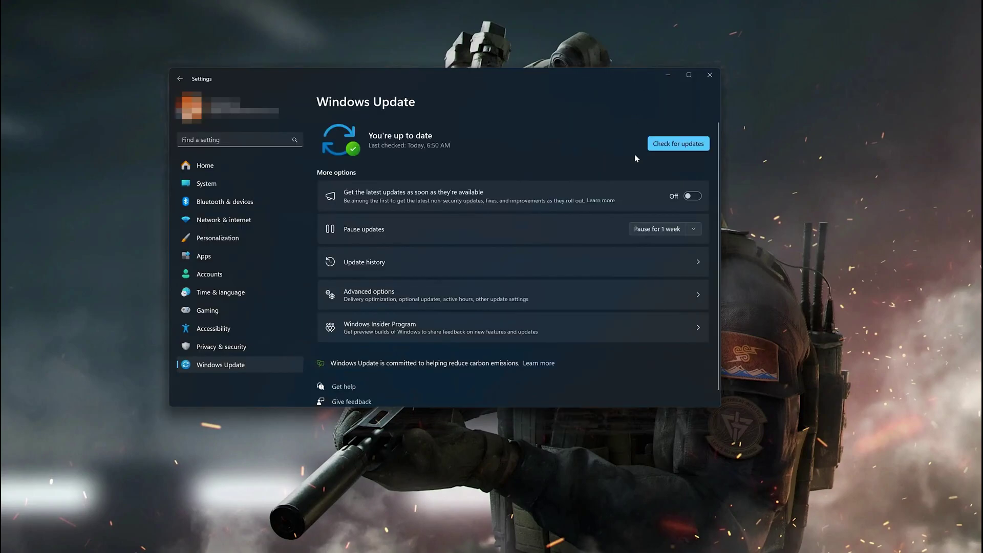
{"action": "left_click", "coordinate": [671, 148]}
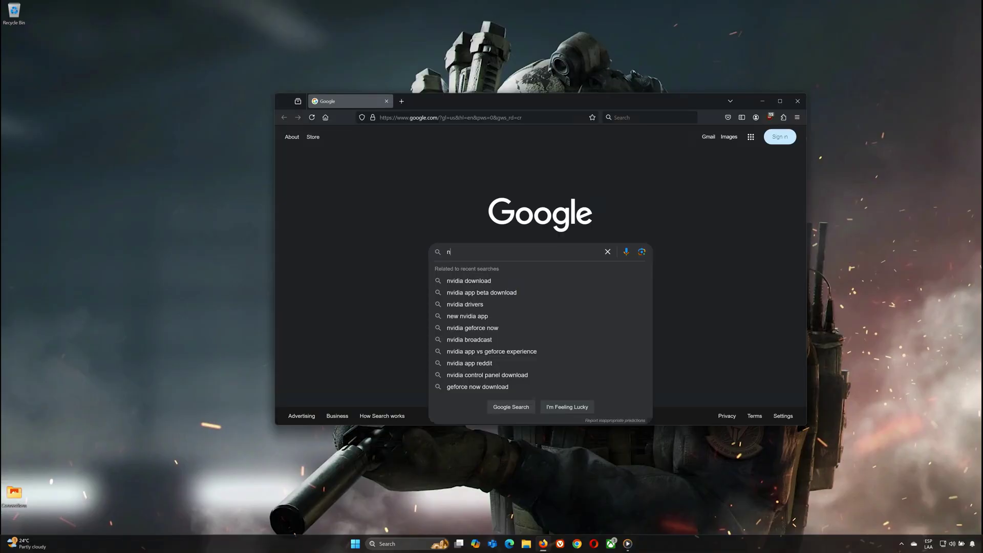
- Search Google for "nvidia app download", download the NVIDIA App installer from NVIDIA's official page, and close the browser
{"action": "type", "text": "nvidia app"}
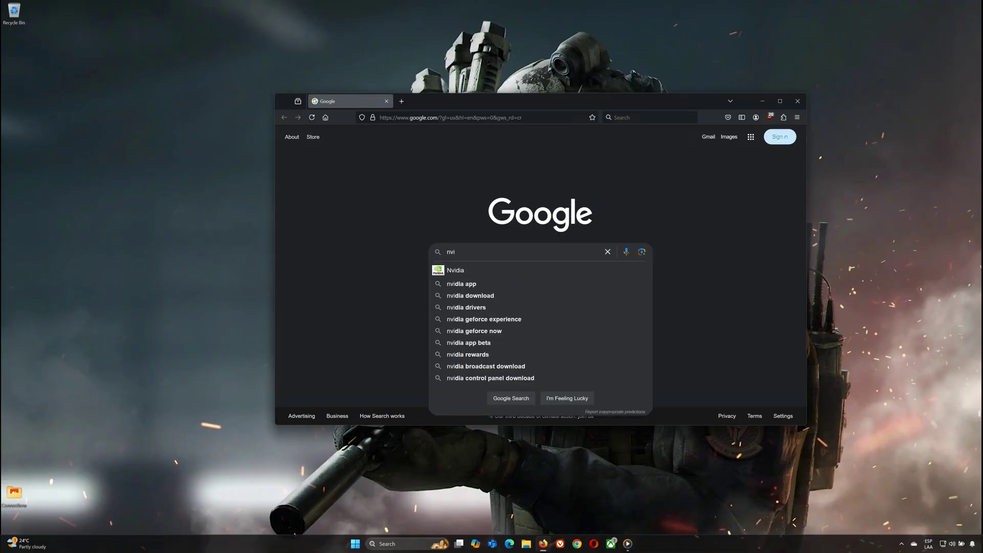
{"action": "type", "text": " d"}
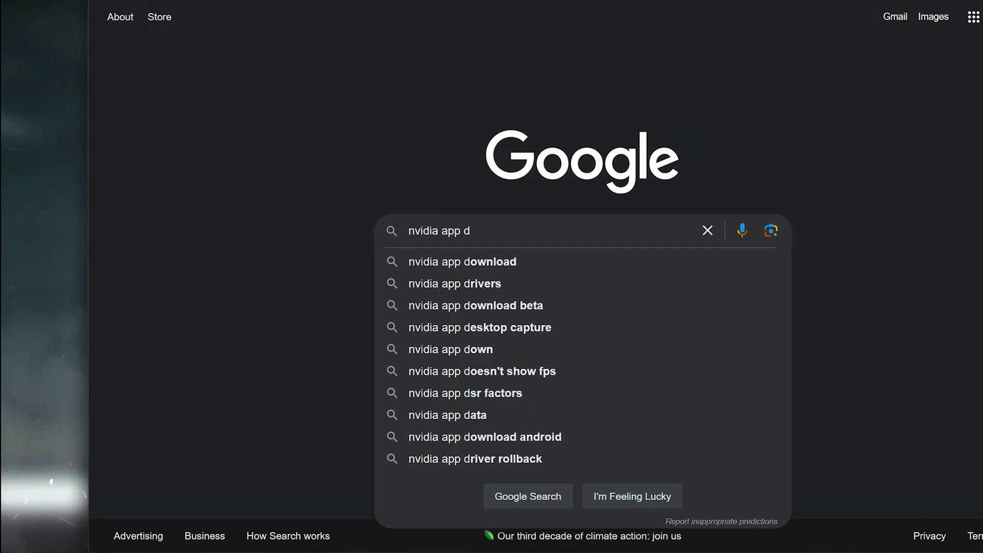
{"action": "left_click", "coordinate": [472, 262]}
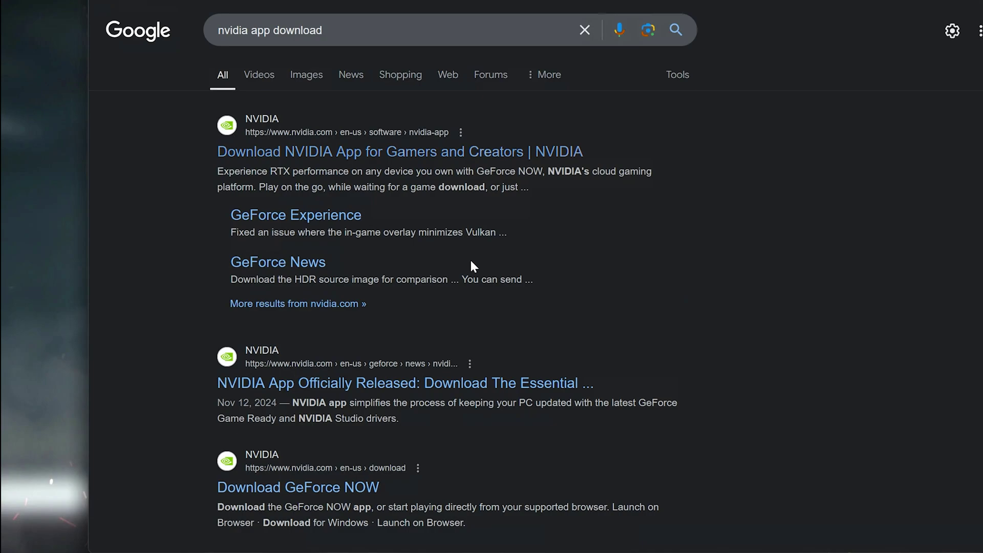
{"action": "left_click", "coordinate": [446, 154]}
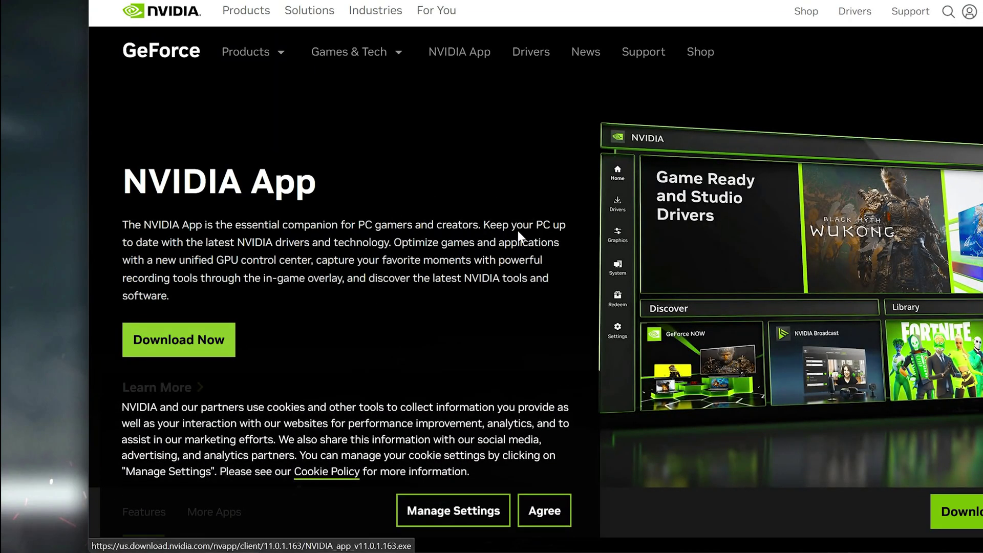
{"action": "left_click", "coordinate": [208, 340]}
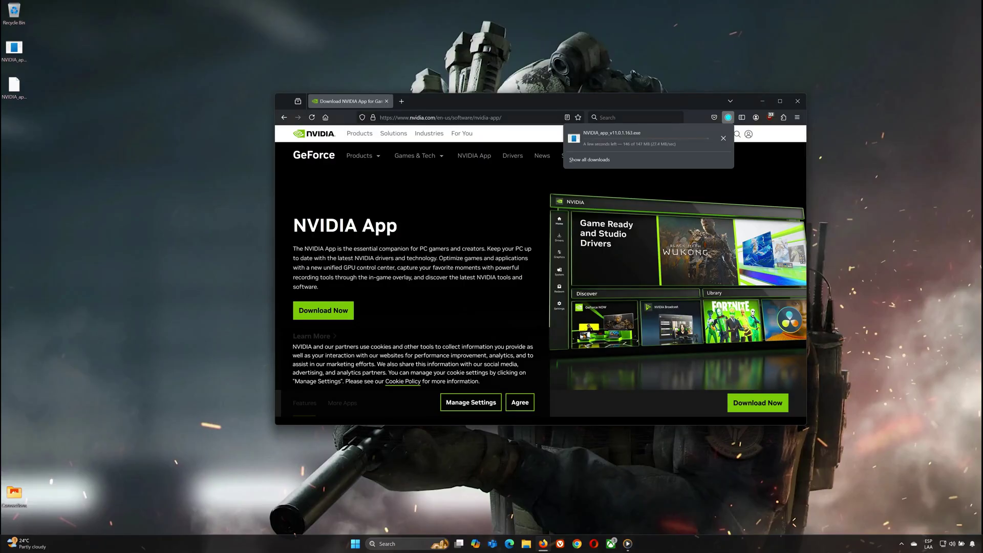
{"action": "left_click", "coordinate": [798, 101]}
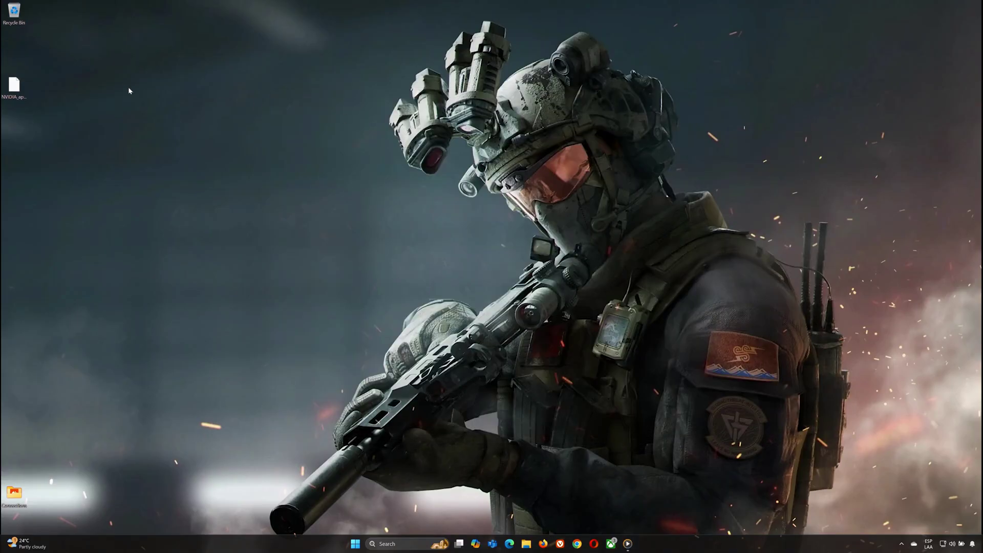
- Install the NVIDIA app from the downloaded installer, accepting its license terms, and dismiss the release highlights
{"action": "double_click", "coordinate": [14, 87]}
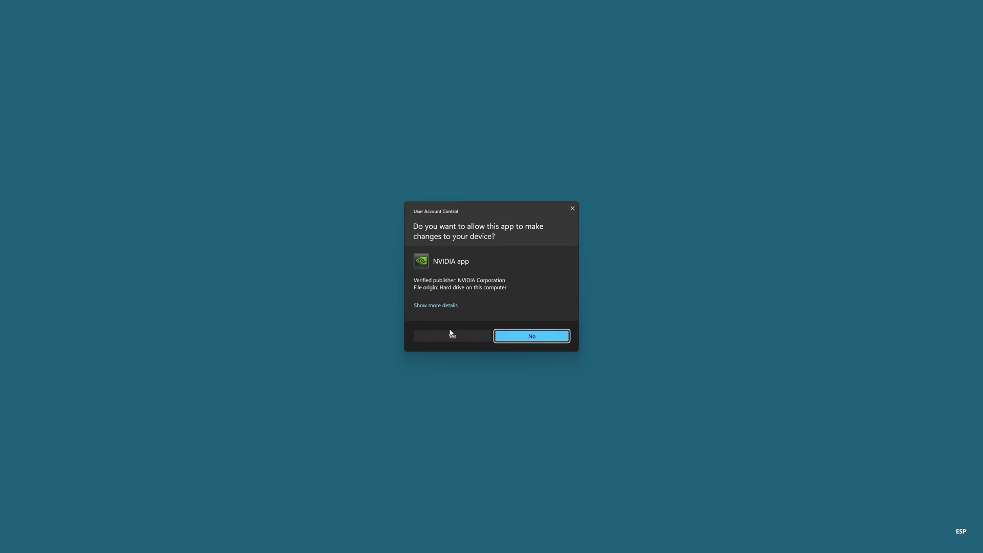
{"action": "left_click", "coordinate": [450, 333]}
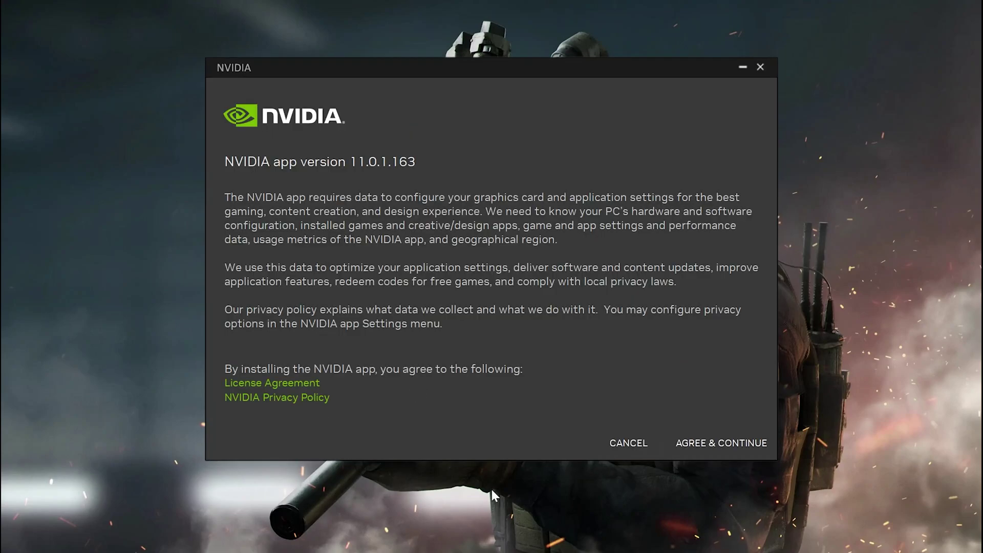
{"action": "left_click", "coordinate": [727, 442]}
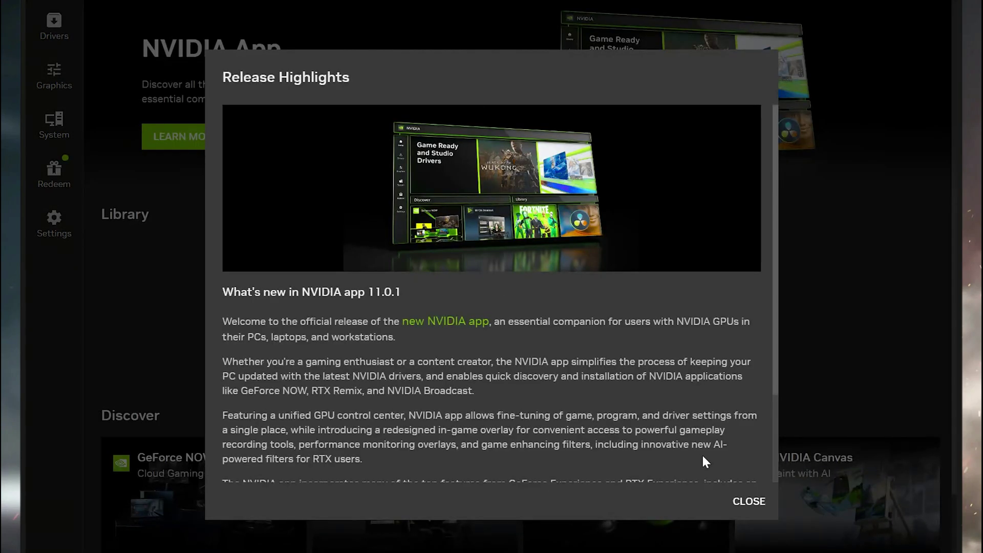
{"action": "left_click", "coordinate": [747, 502]}
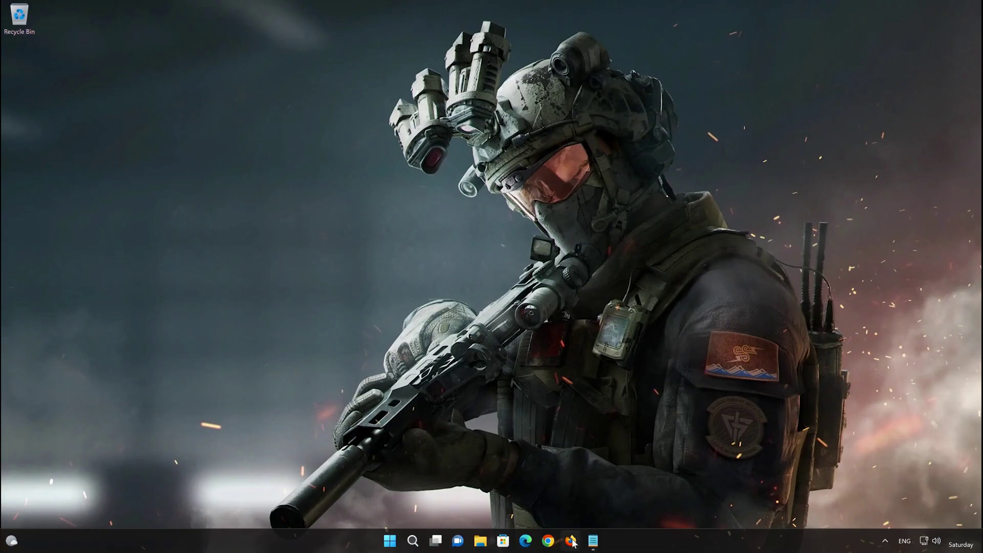
{"action": "left_click", "coordinate": [571, 541]}
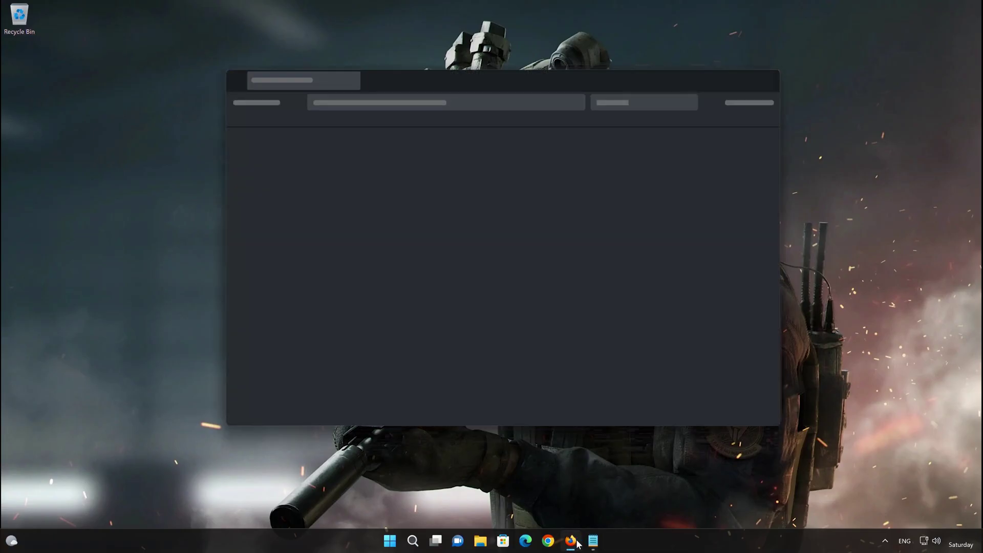
{"action": "left_click", "coordinate": [598, 544]}
{"action": "left_click_drag", "start_coordinate": [300, 135], "coordinate": [652, 136]}
{"action": "key", "text": "ctrl+c"}
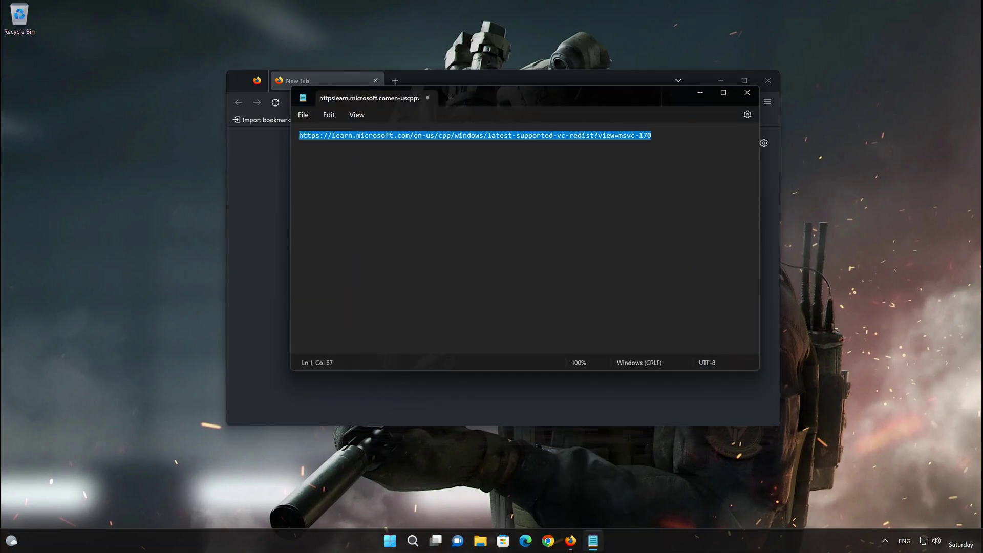
{"action": "right_click", "coordinate": [324, 136]}
{"action": "left_click", "coordinate": [352, 188]}
{"action": "left_click", "coordinate": [570, 541]}
{"action": "right_click", "coordinate": [431, 104]}
{"action": "left_click", "coordinate": [448, 192]}
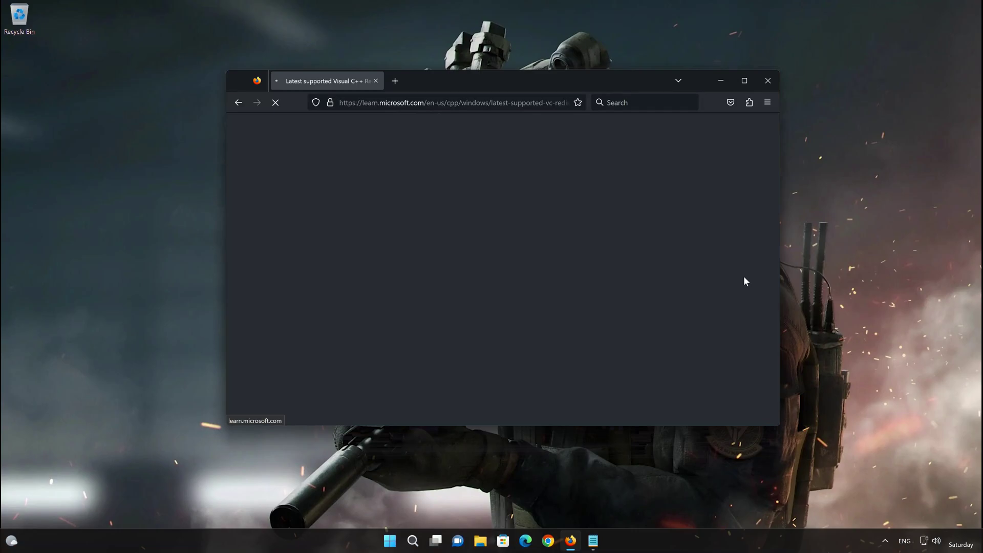
- Download the X86 and X64 Visual C++ Redistributable installers for Visual Studio 2015, 2017, 2019, and 2022, and close the browser
{"action": "scroll", "coordinate": [693, 317], "scroll_direction": "down", "scroll_amount": 10}
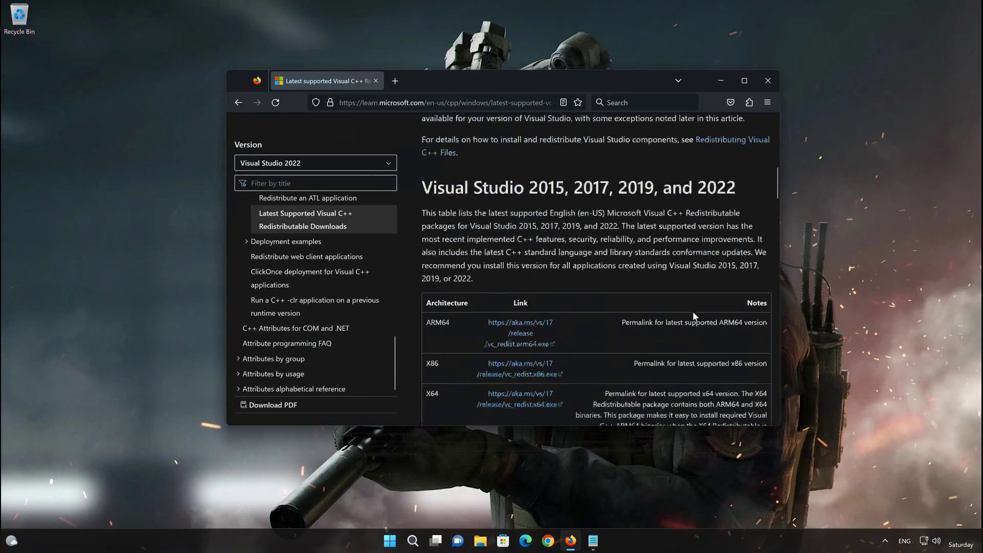
{"action": "scroll", "coordinate": [693, 312], "scroll_direction": "down", "scroll_amount": 2}
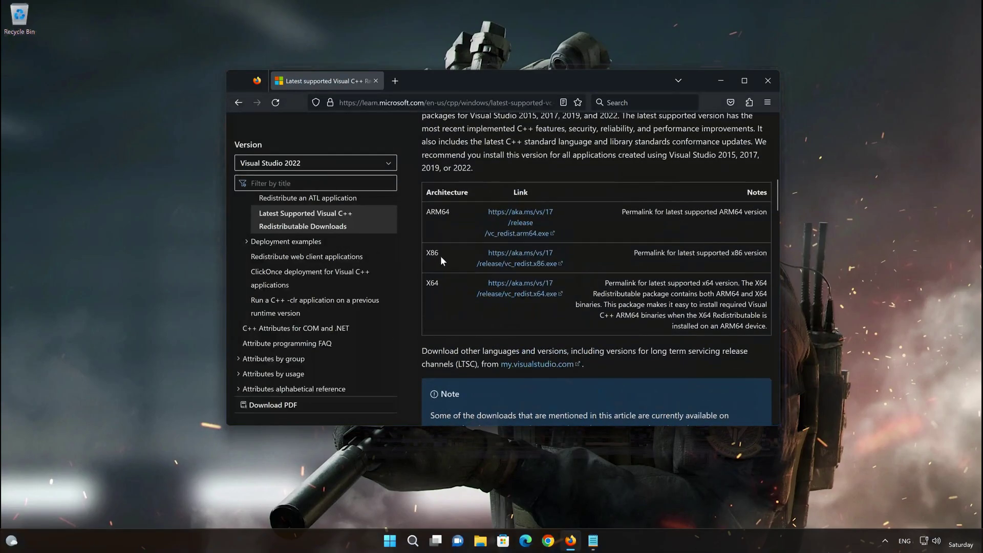
{"action": "left_click", "coordinate": [520, 265]}
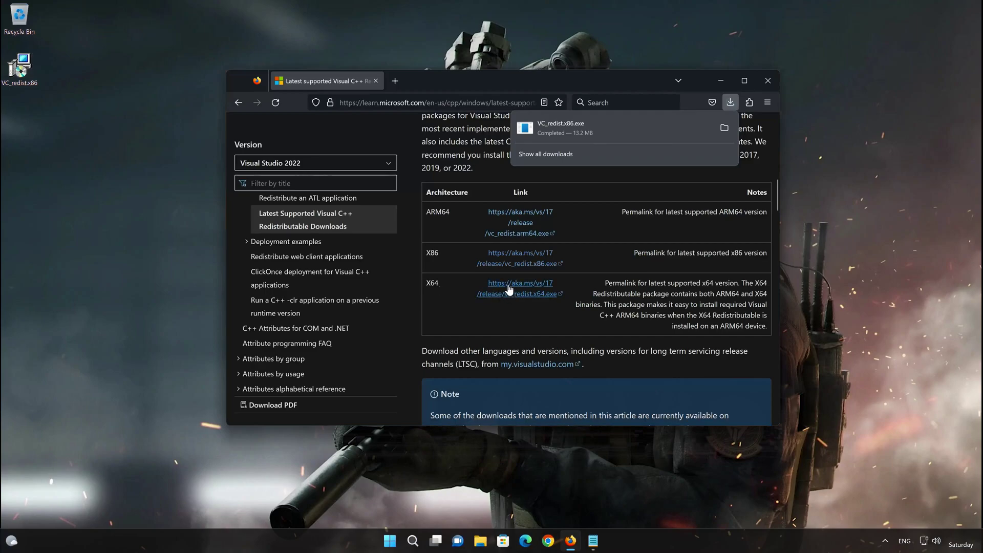
{"action": "left_click", "coordinate": [534, 296]}
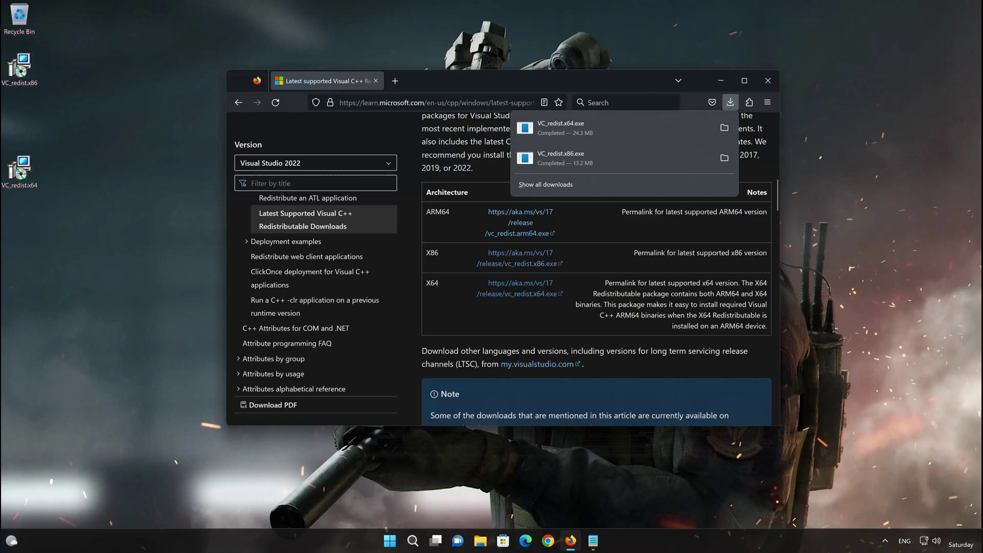
{"action": "left_click", "coordinate": [768, 81]}
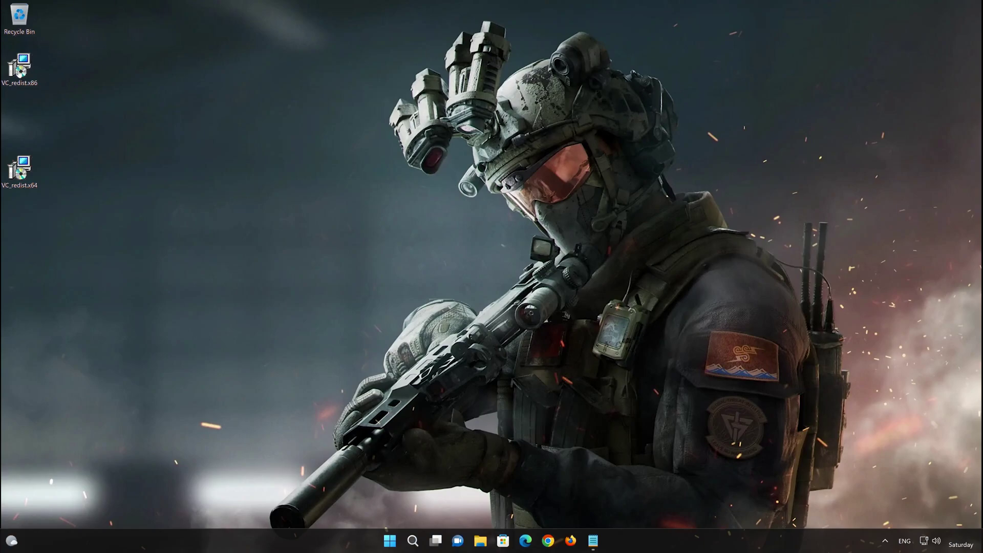
- Install the Microsoft Visual C++ 2015-2022 Redistributable (x86) from VC_redist.x86, agreeing to the license terms and allowing device changes
{"action": "mouse_move", "coordinate": [19, 73]}
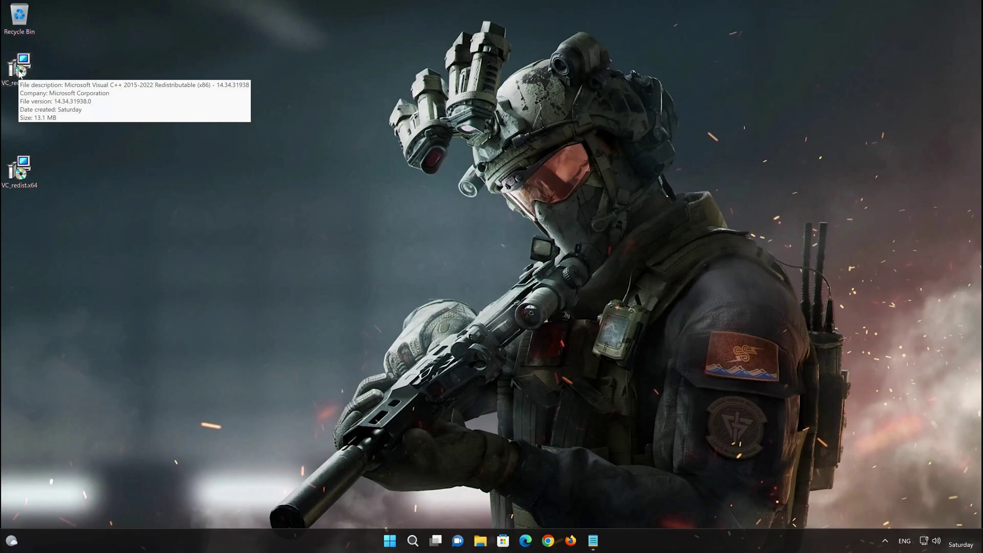
{"action": "double_click", "coordinate": [18, 73]}
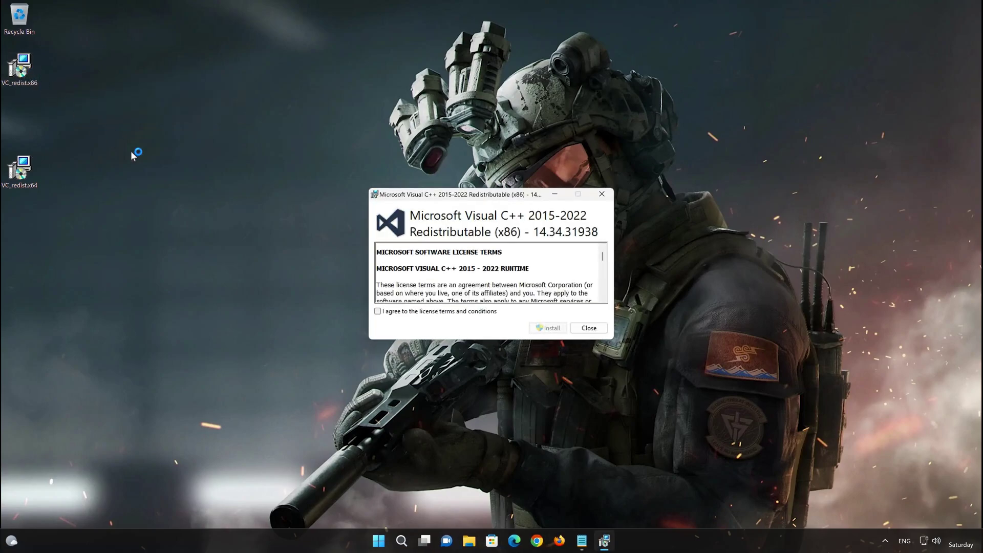
{"action": "left_click", "coordinate": [378, 311]}
{"action": "left_click", "coordinate": [556, 330]}
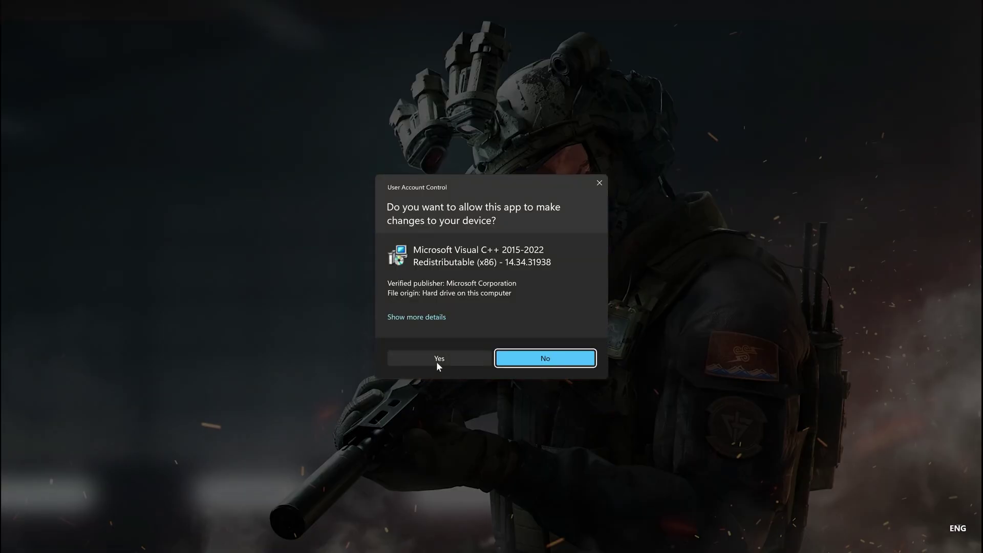
{"action": "left_click", "coordinate": [436, 362]}
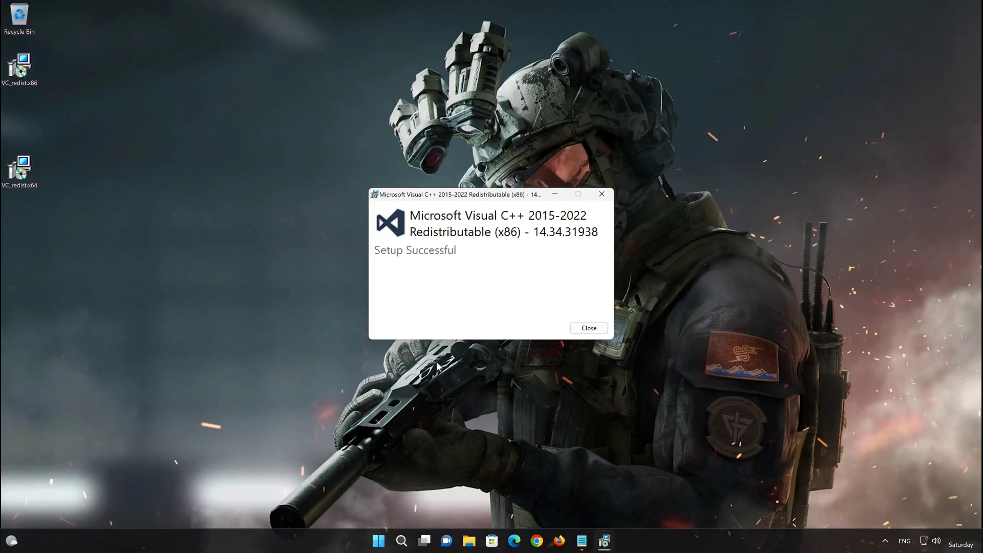
{"action": "left_click", "coordinate": [589, 328]}
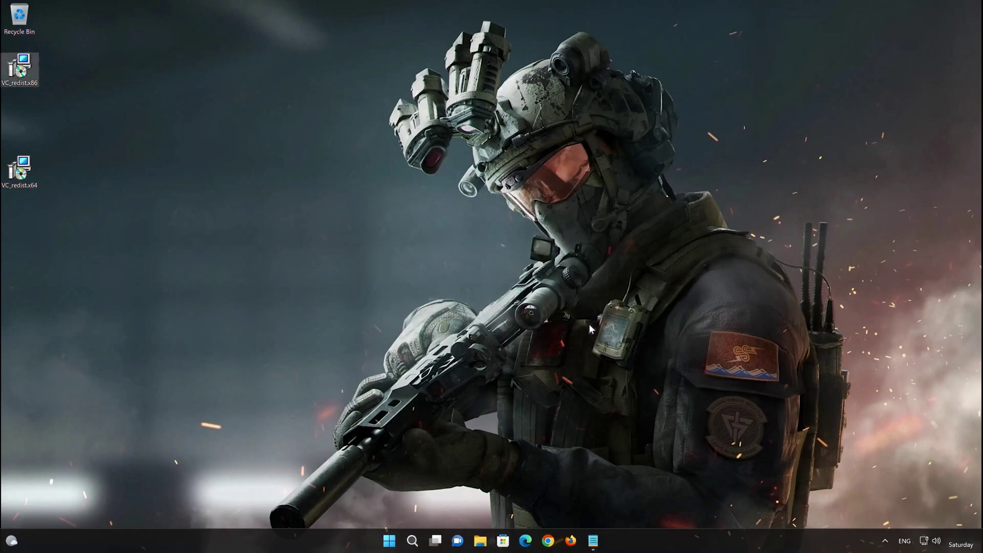
- Install the Microsoft Visual C++ 2015-2022 Redistributable (x64) from VC_redist.x64, agreeing to the license terms and allowing device changes
{"action": "double_click", "coordinate": [18, 179]}
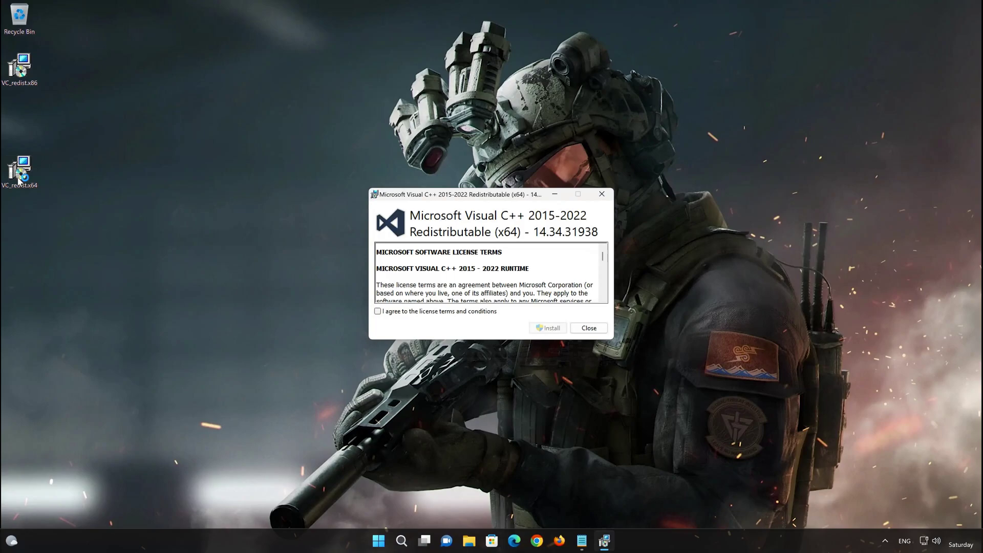
{"action": "left_click", "coordinate": [378, 311]}
{"action": "left_click", "coordinate": [554, 326]}
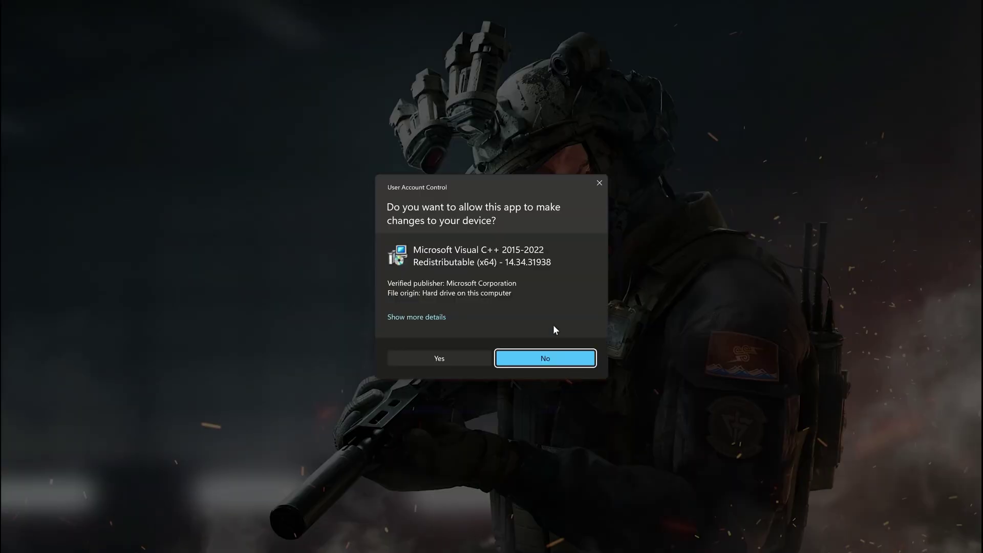
{"action": "left_click", "coordinate": [435, 360]}
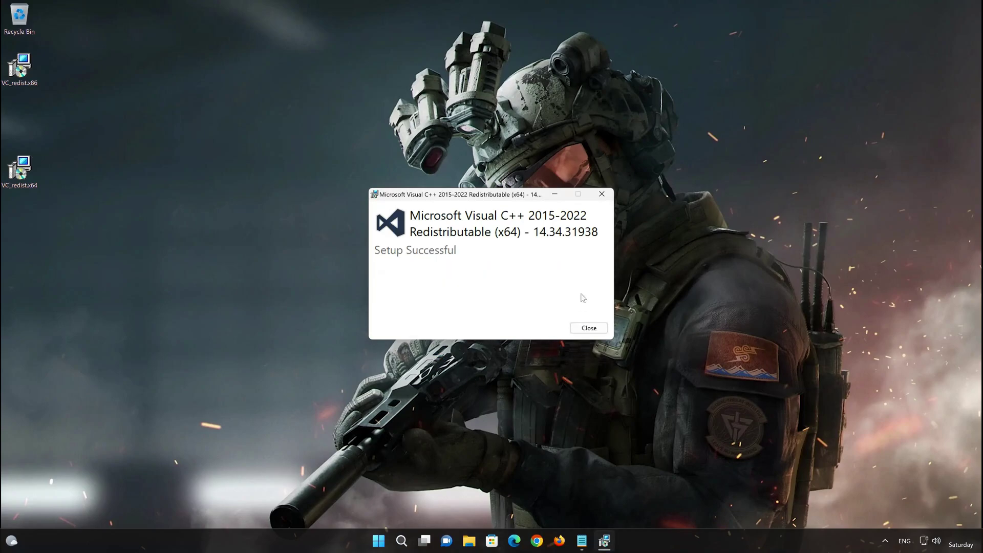
{"action": "left_click", "coordinate": [588, 329]}
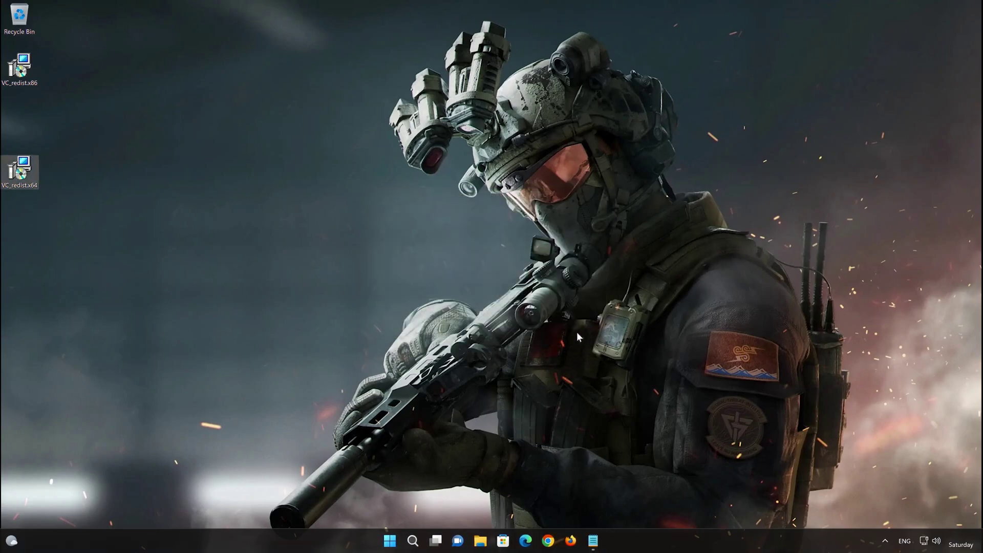
- Restart the PC, forcing the restart even though Notepad is still open
{"action": "left_click", "coordinate": [389, 539]}
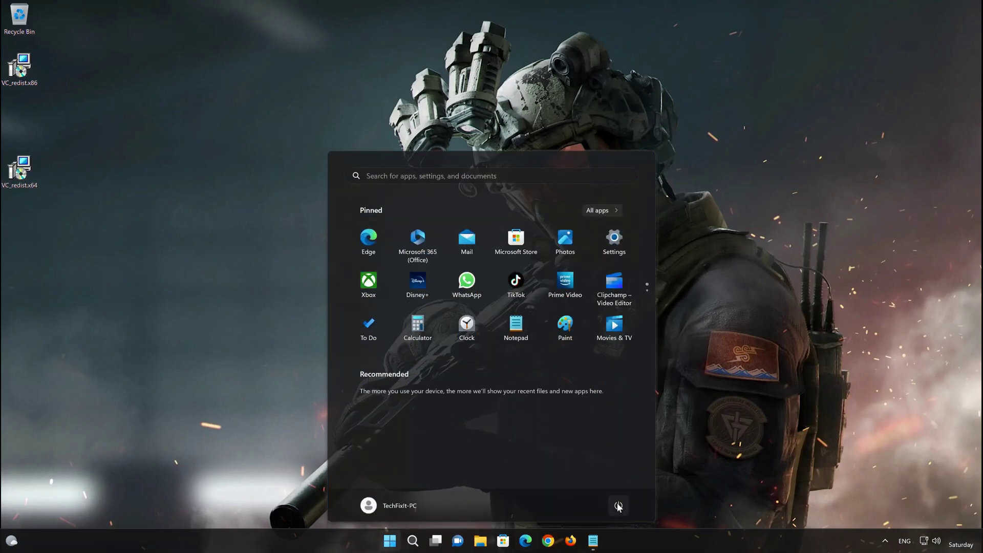
{"action": "left_click", "coordinate": [618, 505]}
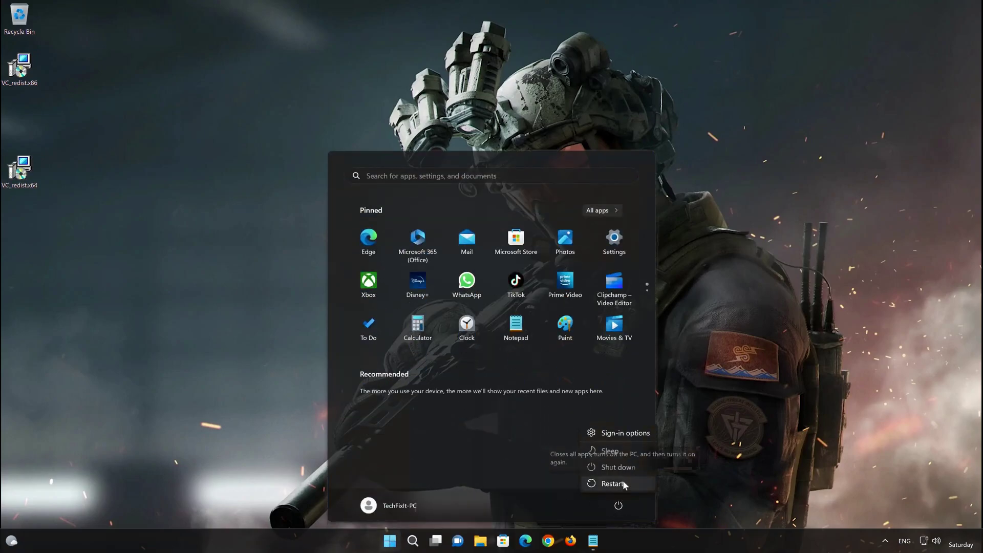
{"action": "left_click", "coordinate": [623, 481]}
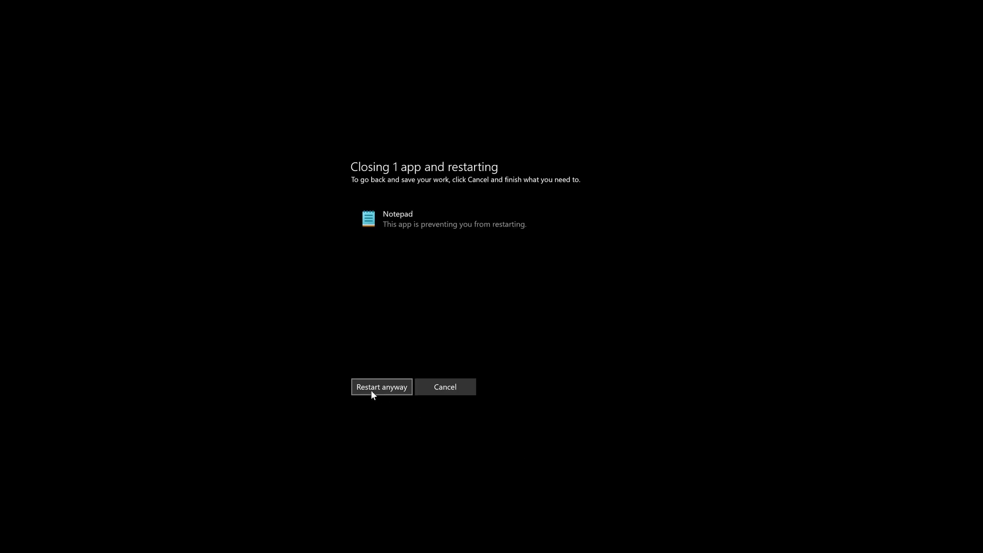
{"action": "left_click", "coordinate": [371, 390]}
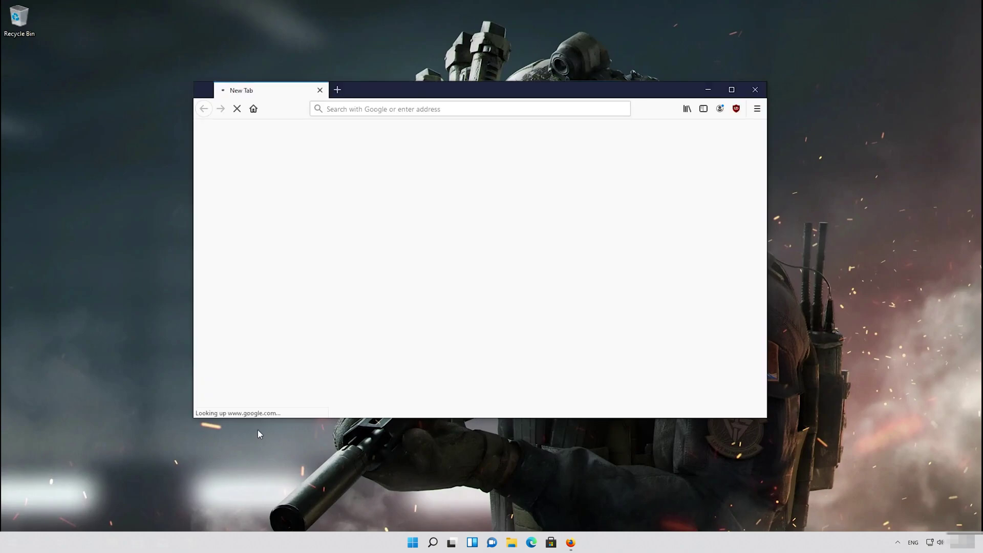
{"action": "right_click", "coordinate": [422, 112]}
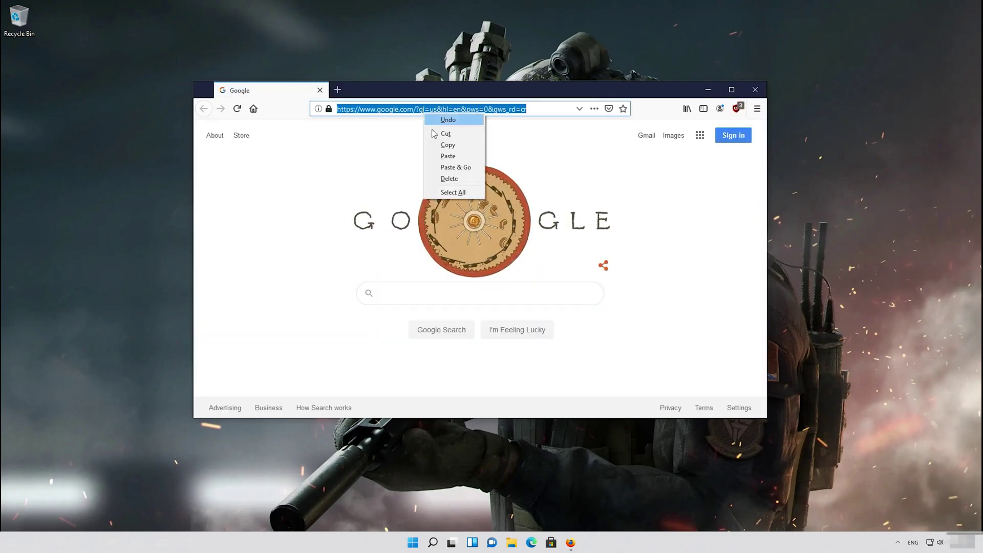
{"action": "left_click", "coordinate": [448, 168]}
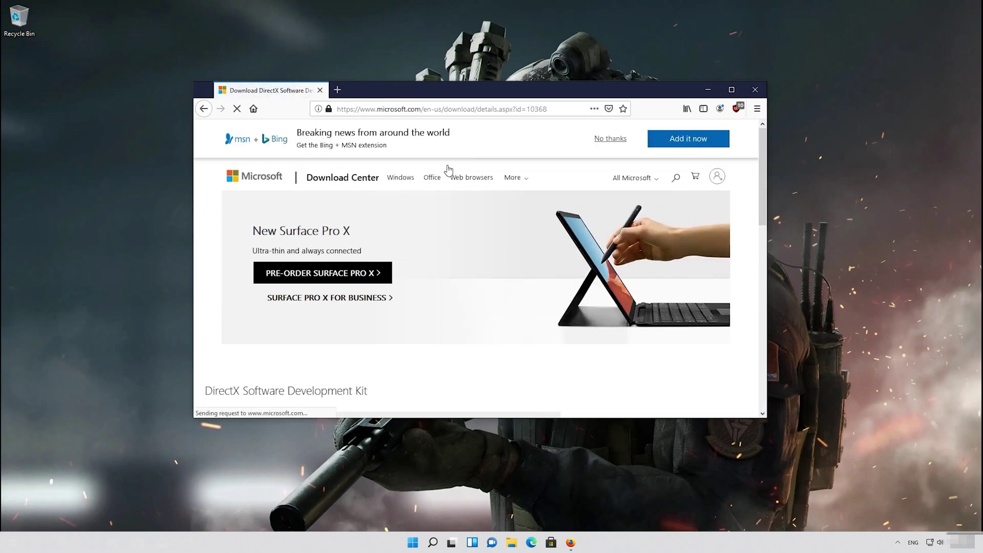
{"action": "scroll", "coordinate": [445, 206], "scroll_direction": "down", "scroll_amount": 2}
{"action": "scroll", "coordinate": [445, 207], "scroll_direction": "down", "scroll_amount": 3}
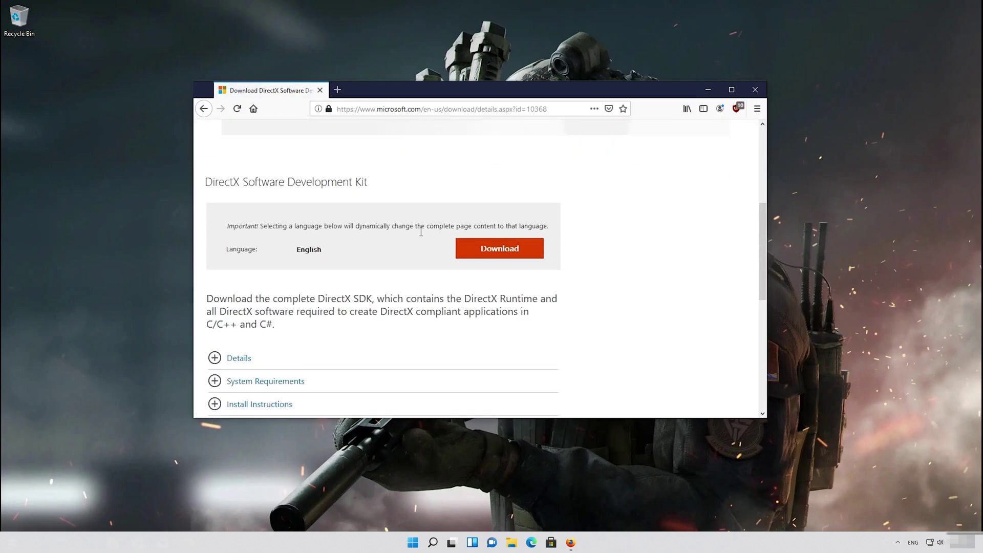
{"action": "left_click", "coordinate": [506, 256]}
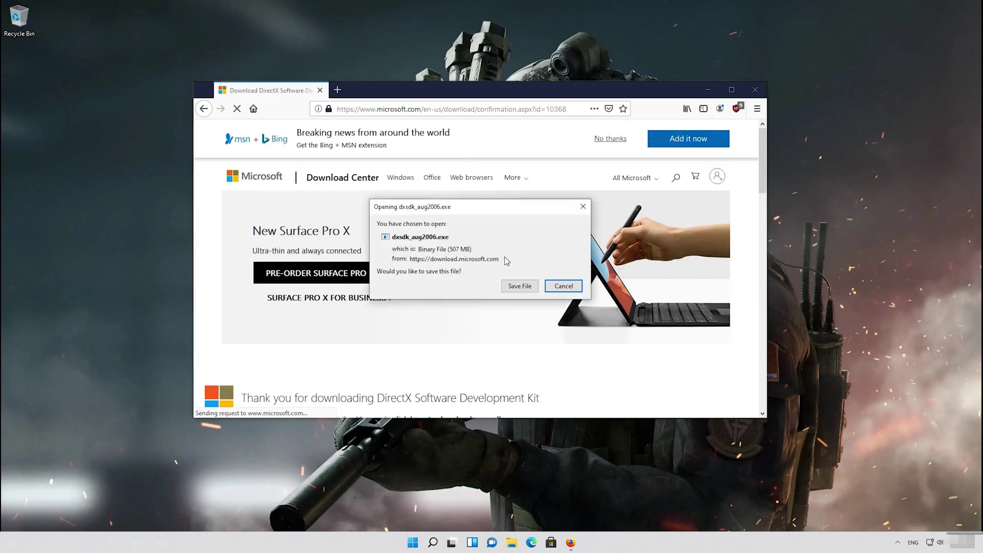
{"action": "left_click", "coordinate": [522, 288]}
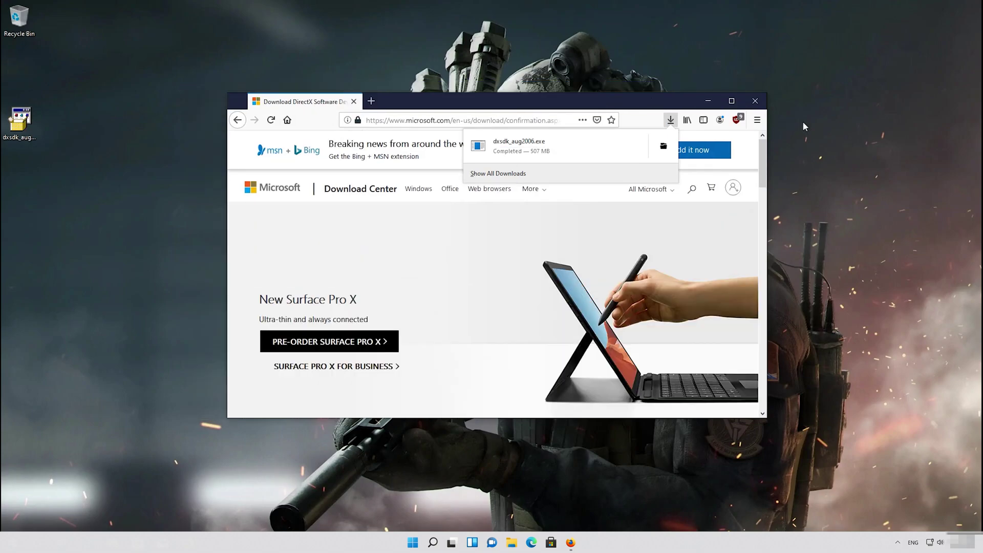
{"action": "left_click", "coordinate": [755, 101]}
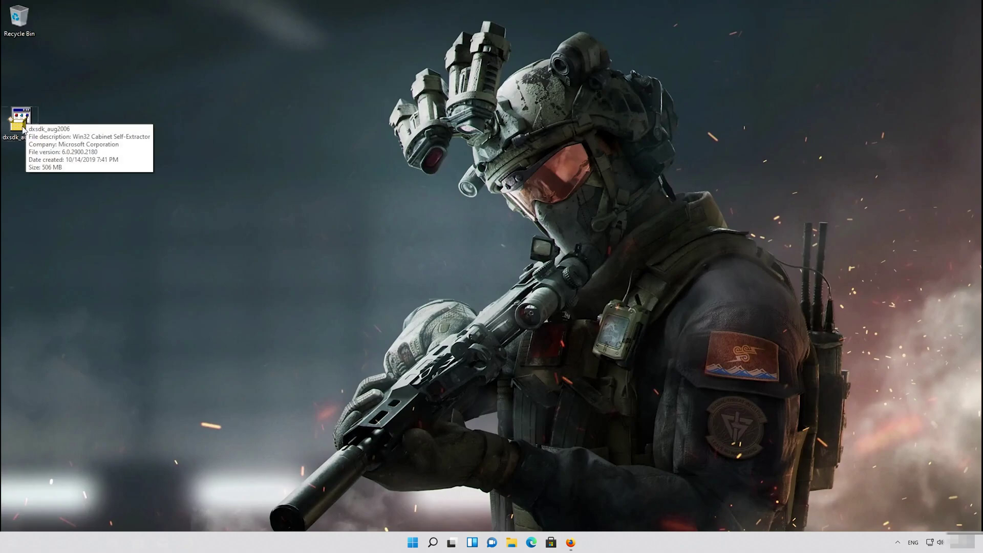
- Run dxsdk_aug2006, accept its license, unzip the files to the default temporary folder, and allow the DirectX SDK setup to make device changes
{"action": "double_click", "coordinate": [23, 129]}
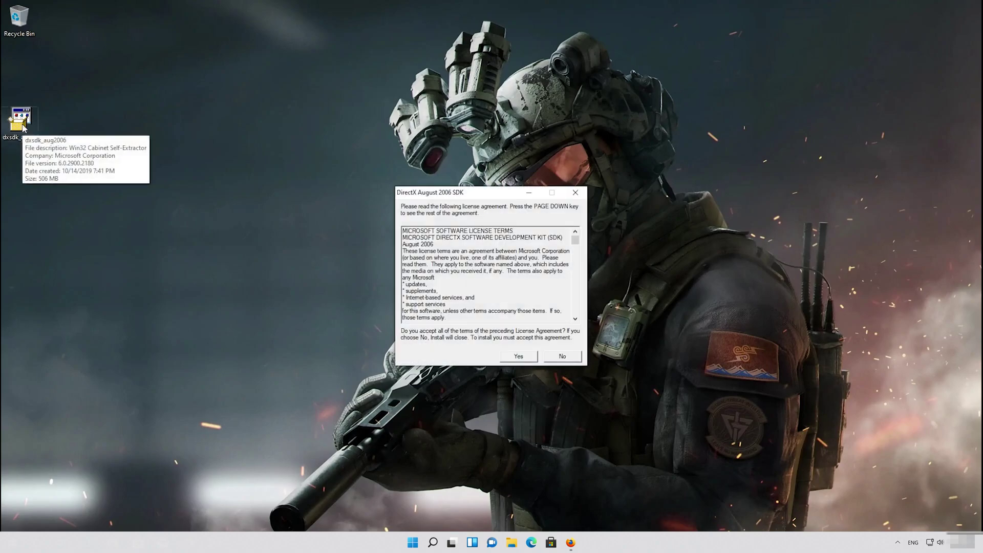
{"action": "left_click", "coordinate": [519, 358]}
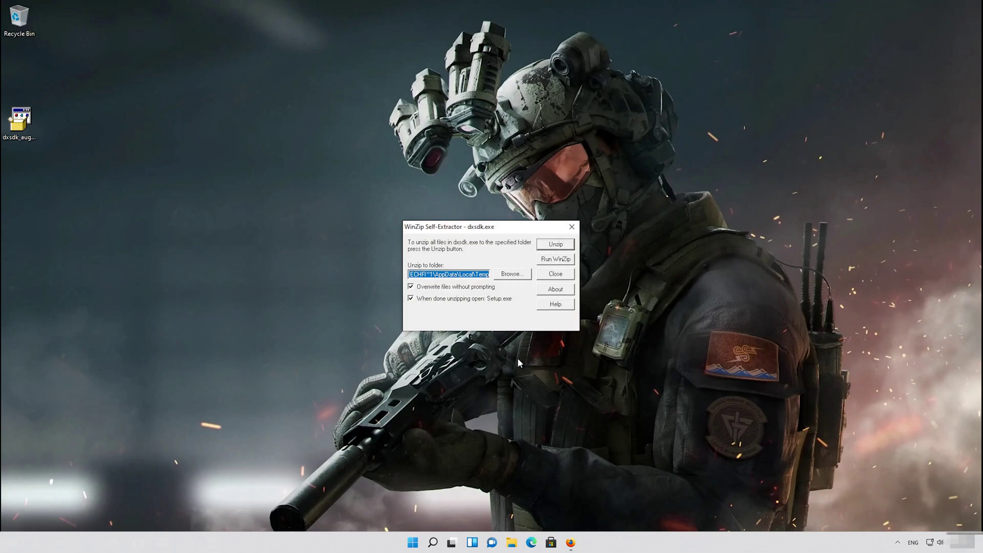
{"action": "left_click", "coordinate": [558, 246]}
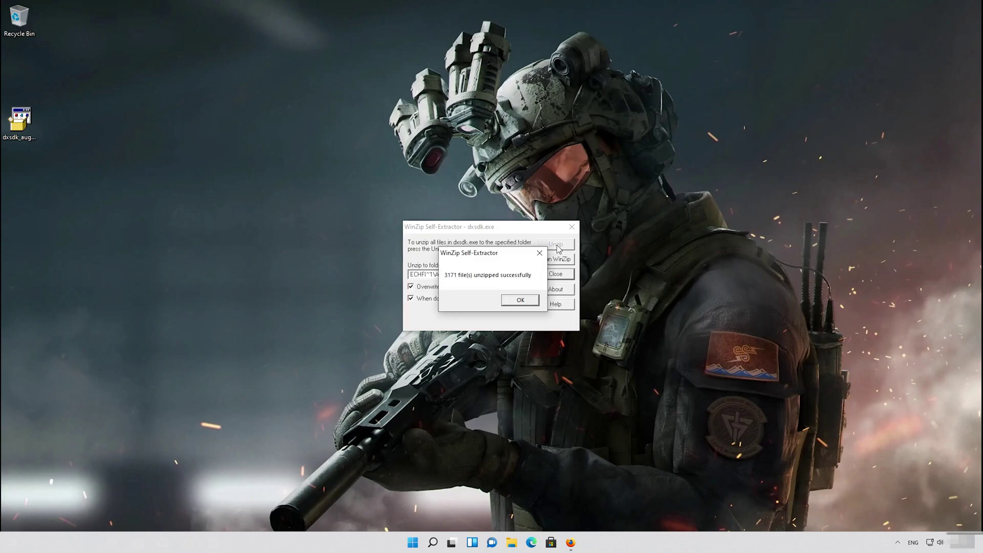
{"action": "left_click", "coordinate": [525, 302]}
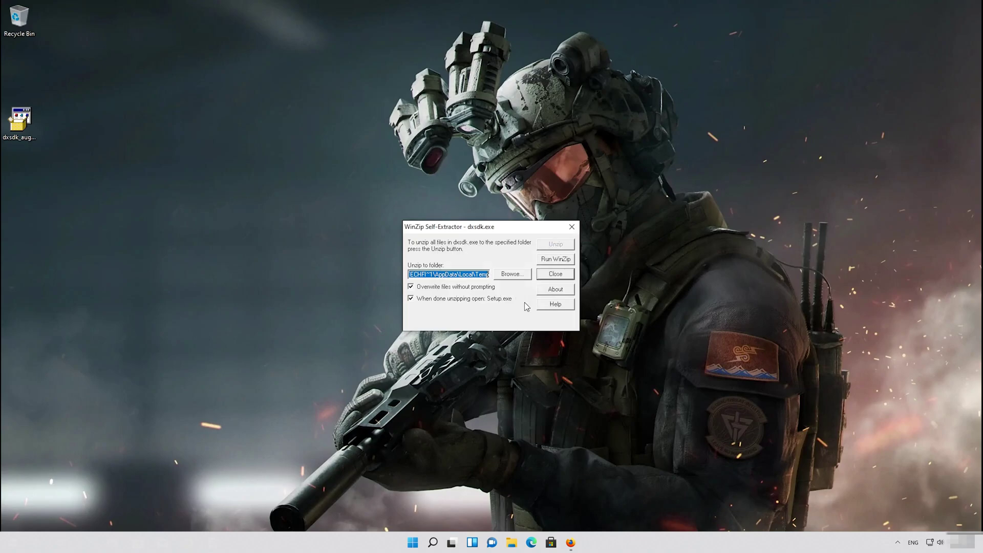
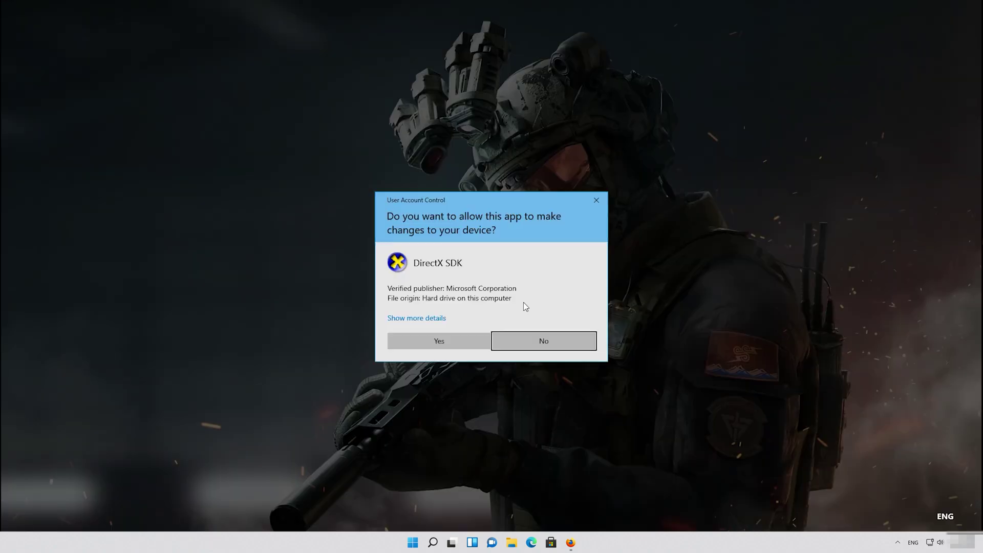
{"action": "left_click", "coordinate": [439, 341]}
{"action": "key", "text": "Return"}
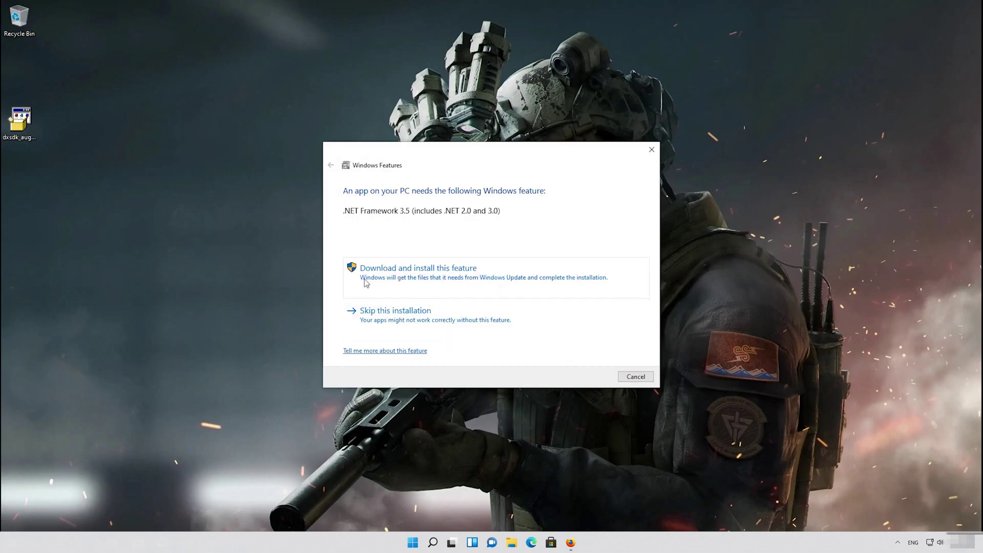
- Download and install the .NET Framework 3.5 Windows feature, and agree to the Microsoft .NET Framework 1.1 license terms
{"action": "left_click", "coordinate": [367, 283]}
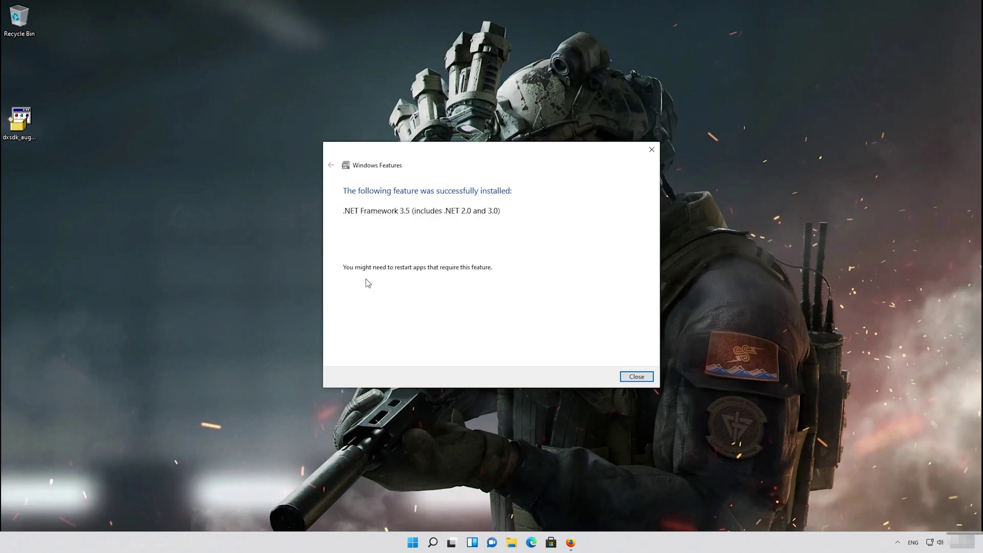
{"action": "left_click", "coordinate": [638, 377]}
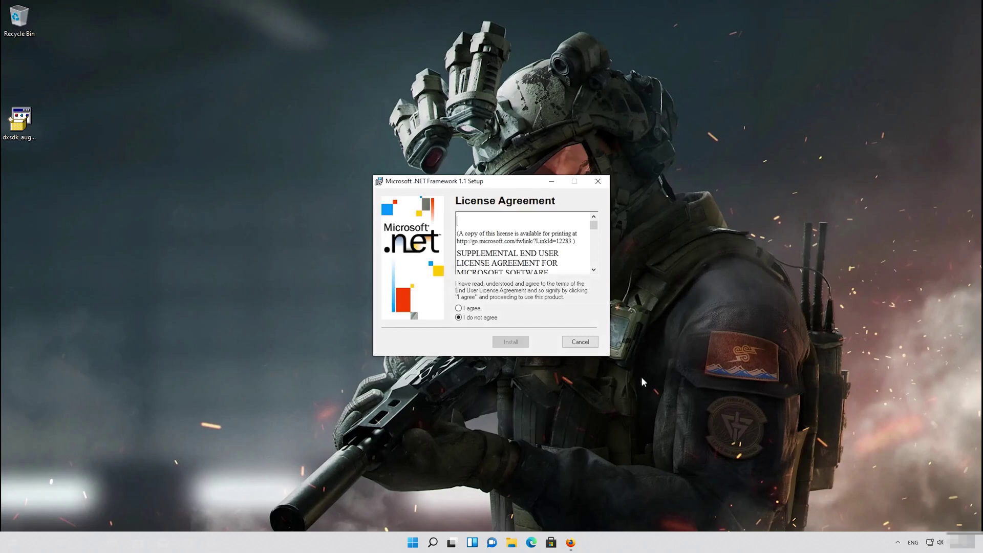
{"action": "left_click", "coordinate": [459, 309]}
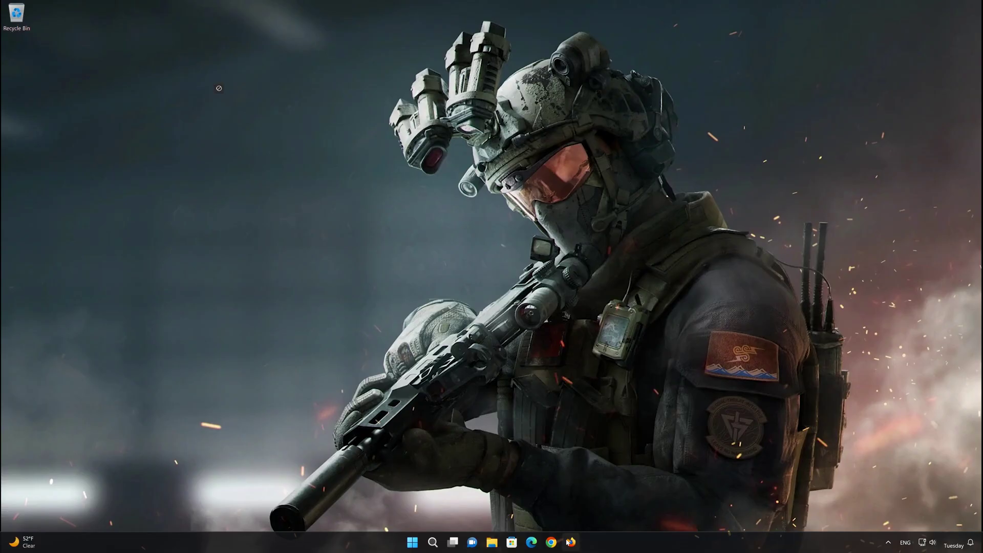
{"action": "left_click", "coordinate": [570, 542]}
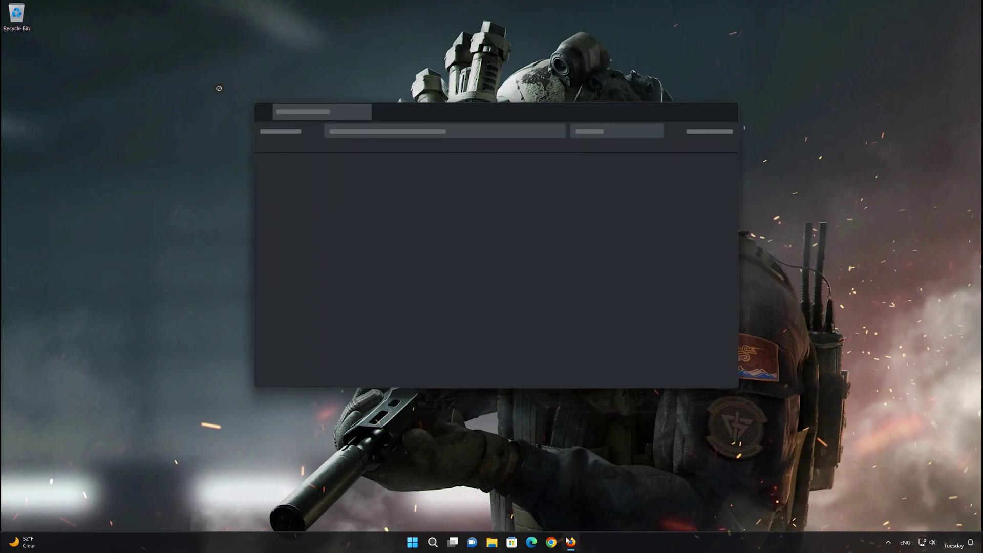
{"action": "right_click", "coordinate": [445, 132]}
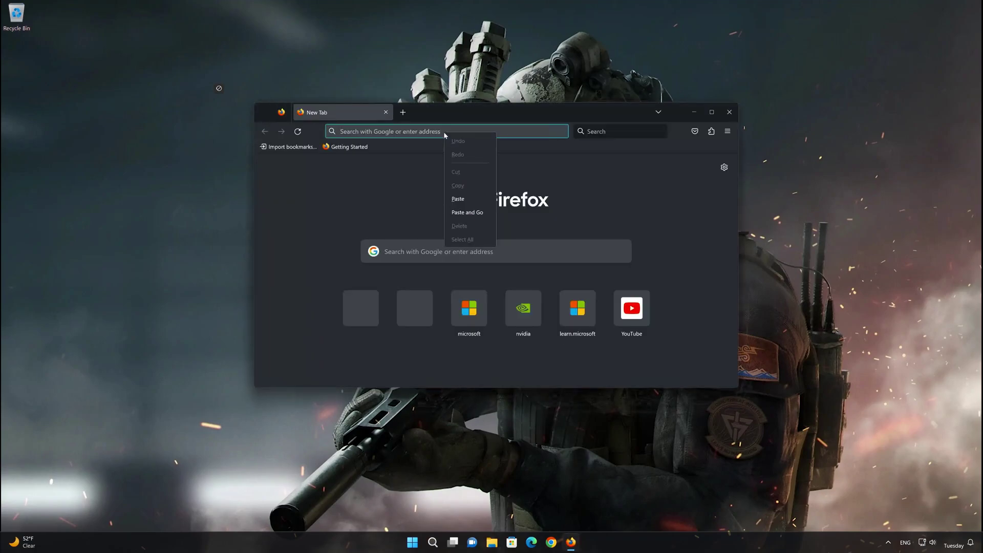
{"action": "left_click", "coordinate": [466, 200]}
{"action": "key", "text": "Return"}
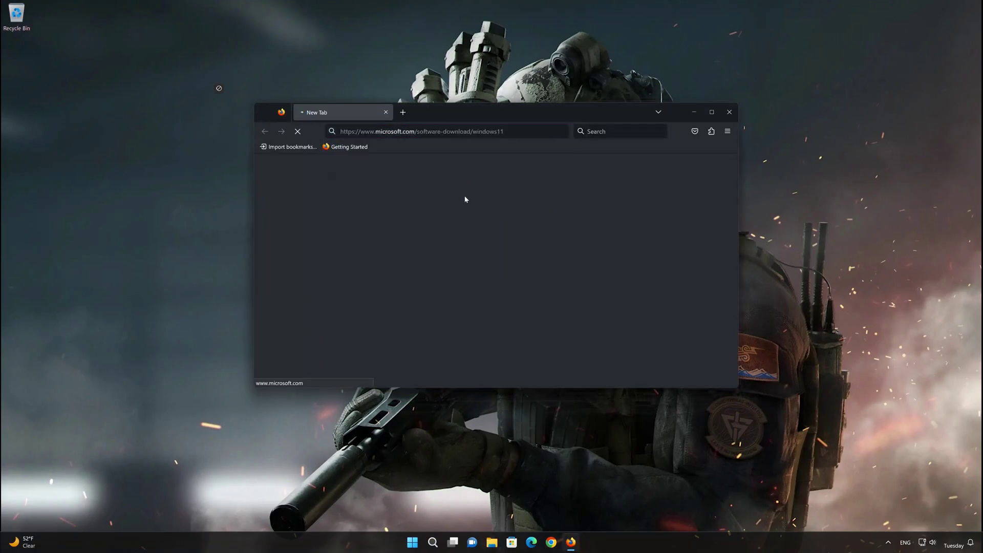
- Download the Windows 11 installation media tool mediacreationtool.exe and close the browser
{"action": "scroll", "coordinate": [467, 205], "scroll_direction": "down", "scroll_amount": 3}
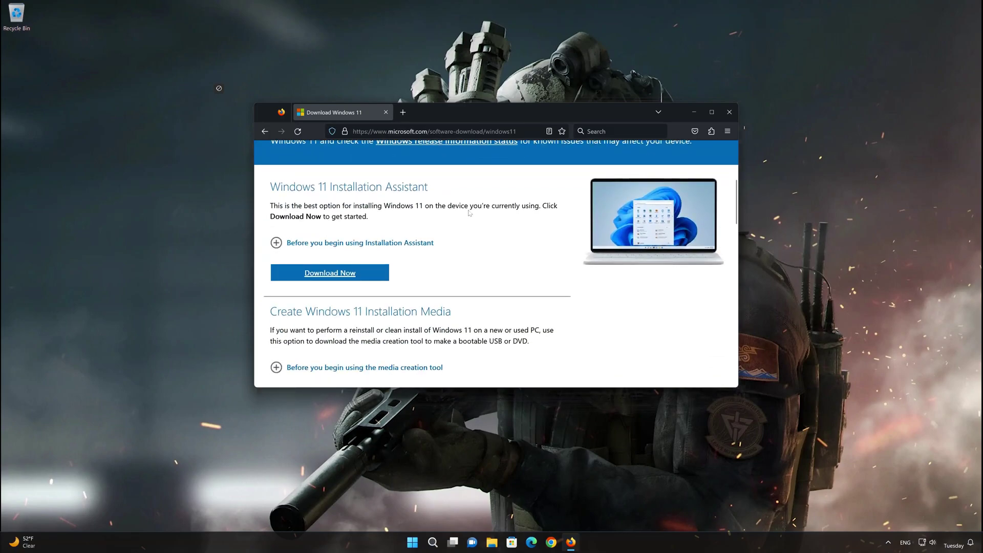
{"action": "scroll", "coordinate": [469, 213], "scroll_direction": "down", "scroll_amount": 3}
{"action": "scroll", "coordinate": [469, 213], "scroll_direction": "up", "scroll_amount": 1}
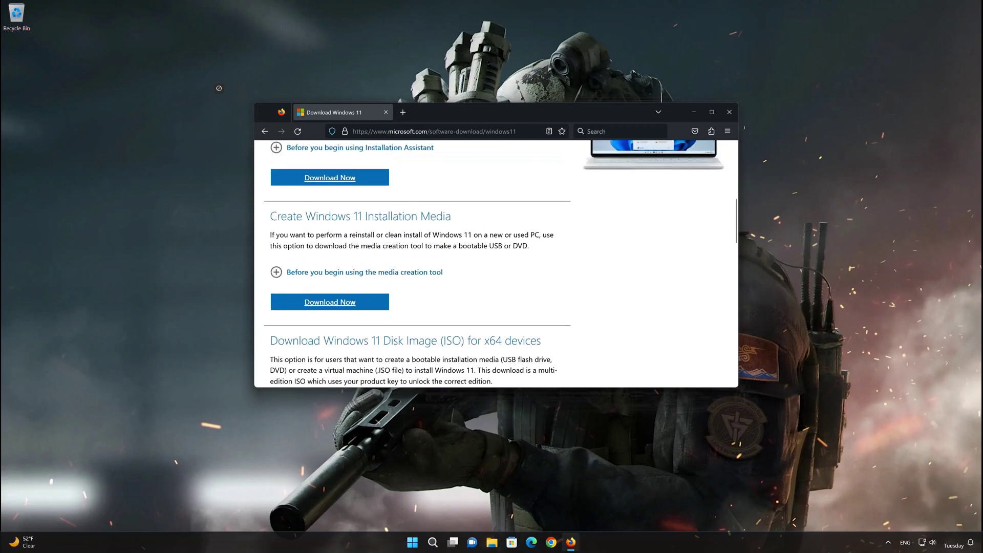
{"action": "left_click", "coordinate": [342, 304]}
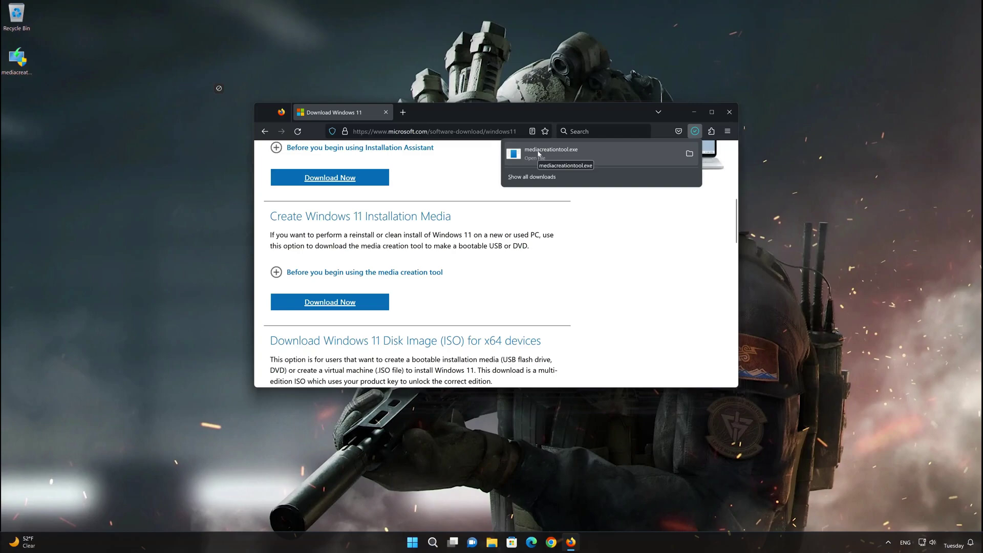
{"action": "left_click", "coordinate": [730, 112]}
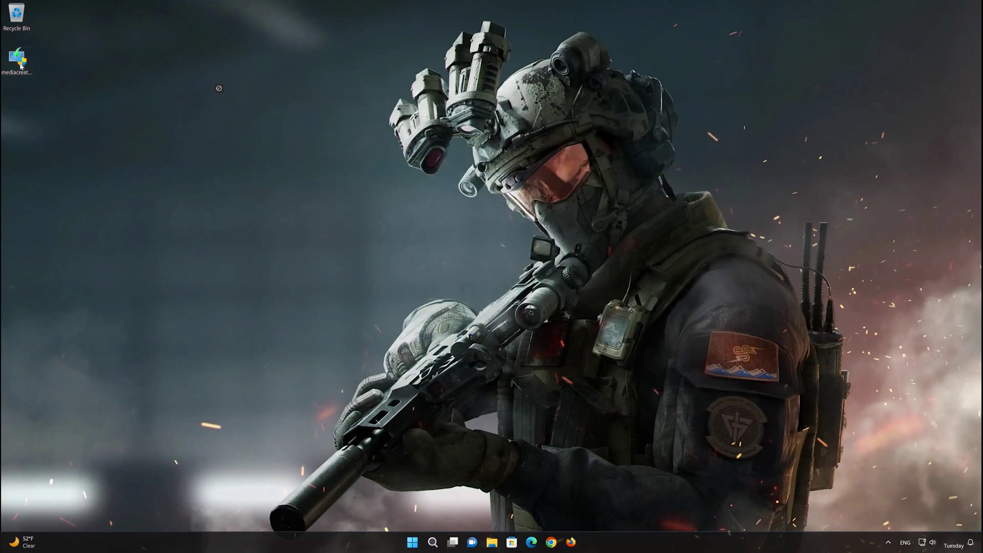
- Run mediacreationtool with device changes allowed, accept the license terms, dismiss the OneDrive notification, and keep the recommended language and edition
{"action": "double_click", "coordinate": [20, 63]}
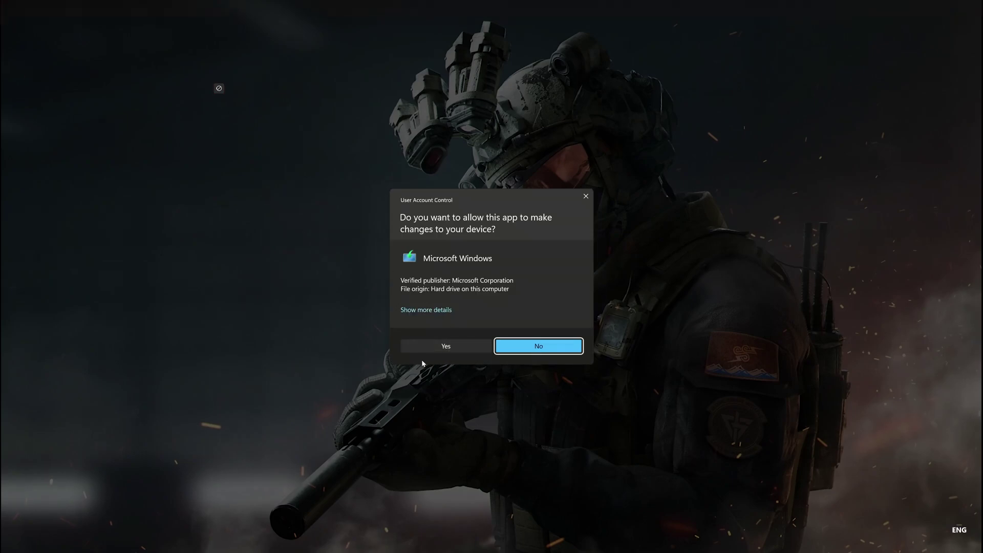
{"action": "left_click", "coordinate": [446, 347]}
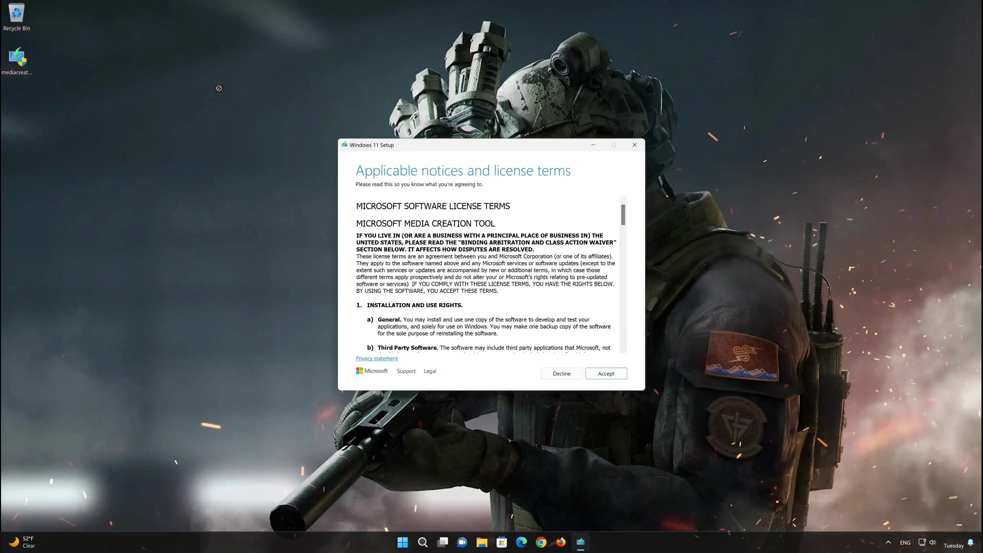
{"action": "left_click", "coordinate": [606, 374]}
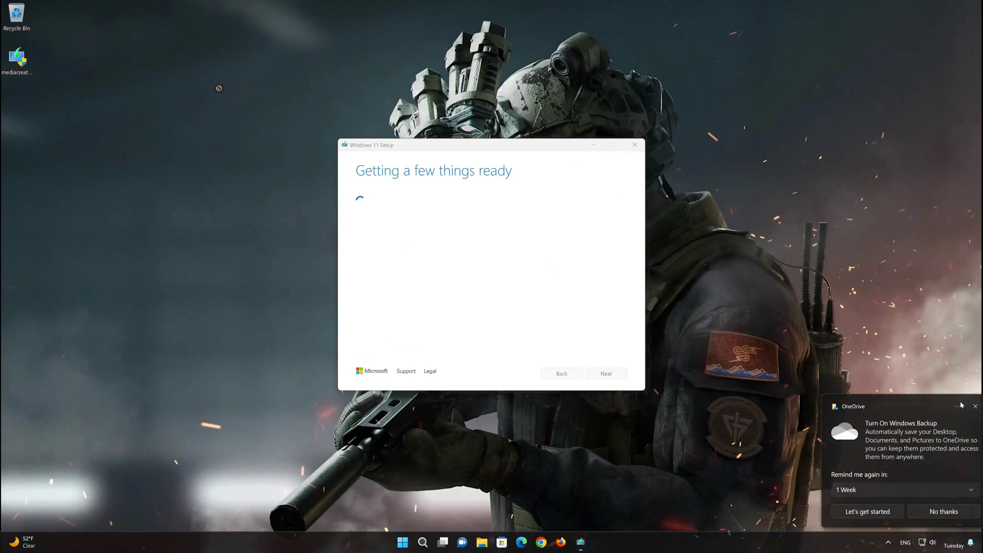
{"action": "left_click", "coordinate": [975, 407]}
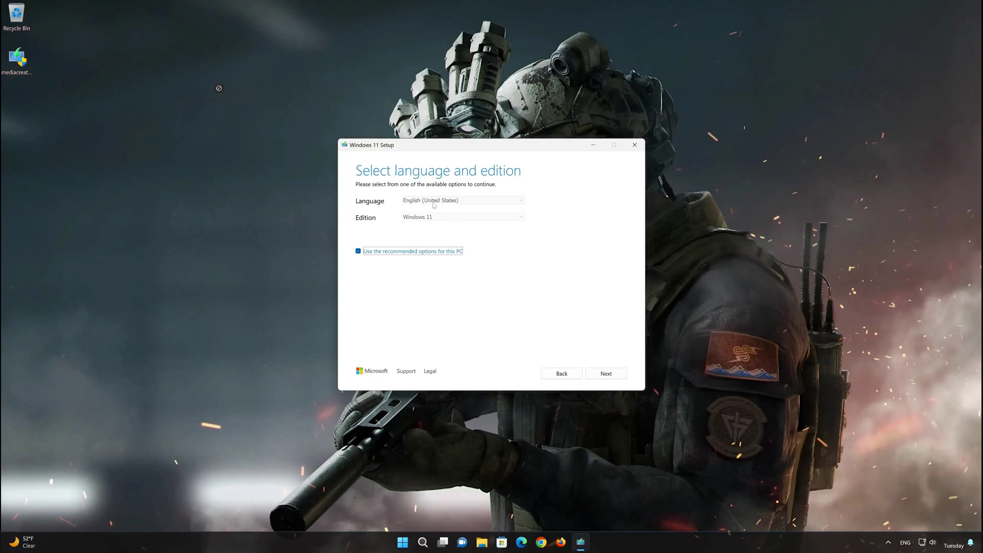
{"action": "left_click", "coordinate": [609, 374]}
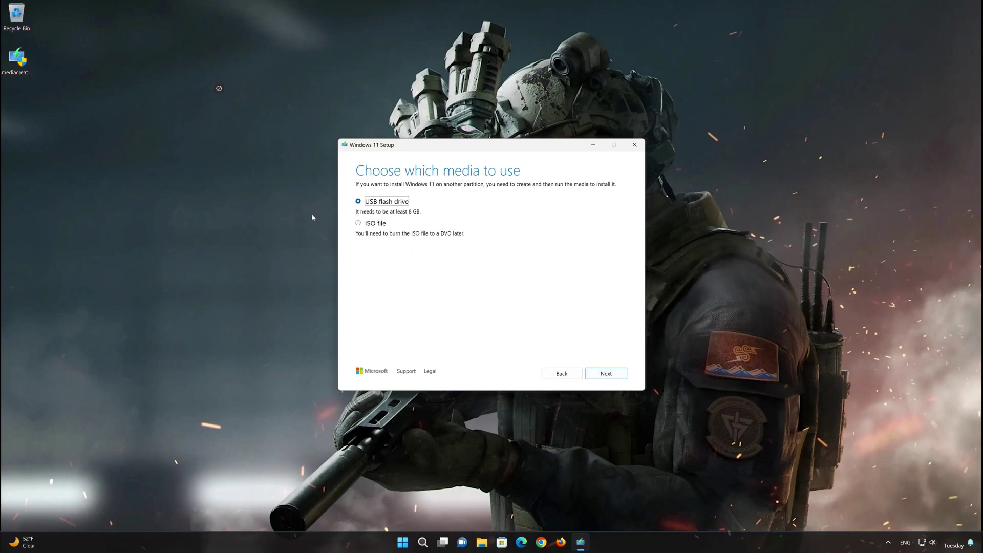
- Create the installation media as an ISO file named Windows11 on the Desktop and finish the setup
{"action": "left_click", "coordinate": [359, 224]}
{"action": "left_click", "coordinate": [615, 374]}
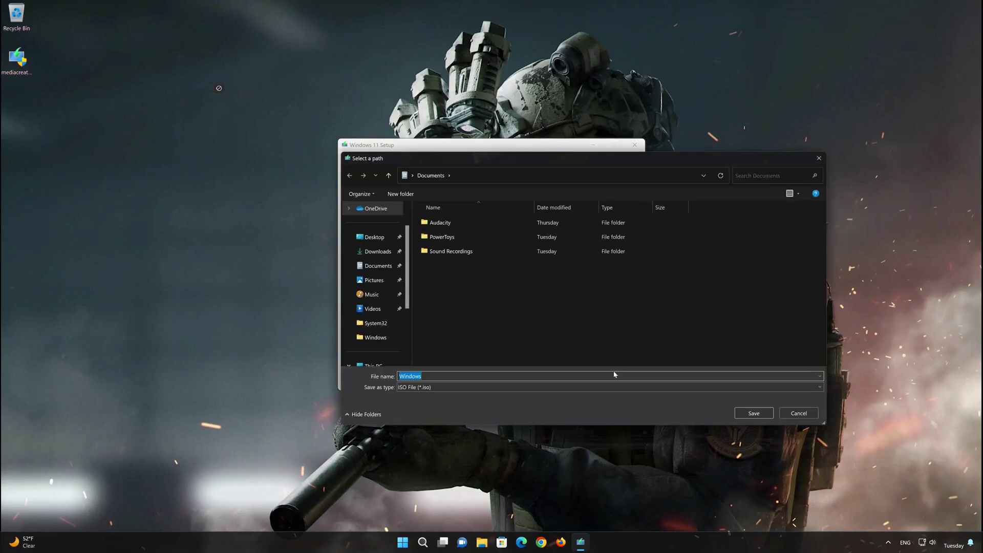
{"action": "left_click", "coordinate": [360, 239]}
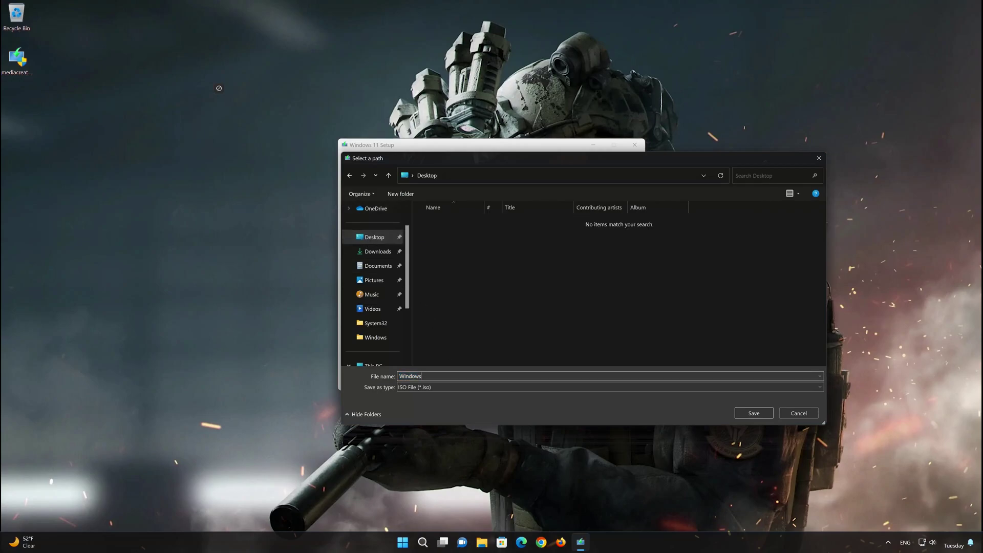
{"action": "type", "text": "11"}
{"action": "left_click", "coordinate": [756, 417]}
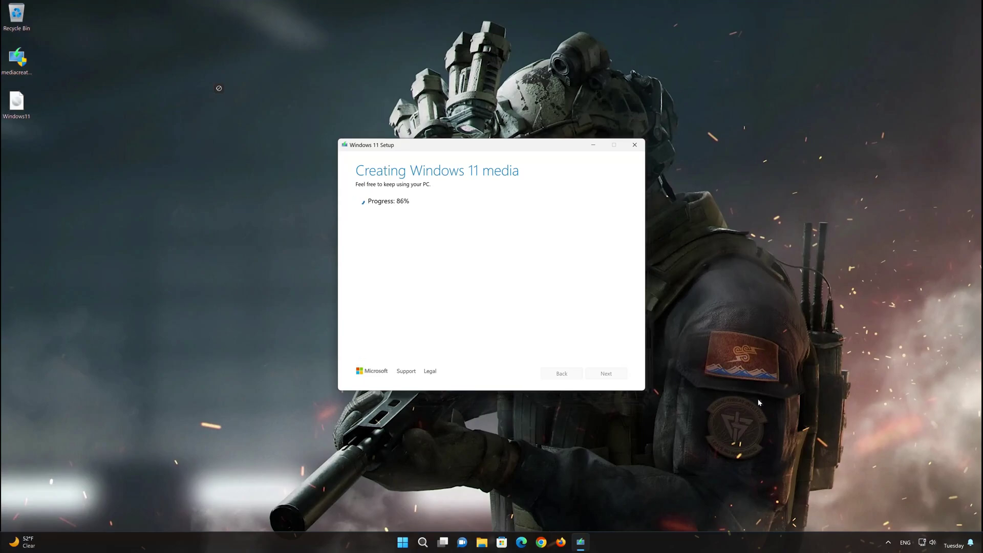
{"action": "left_click", "coordinate": [606, 373]}
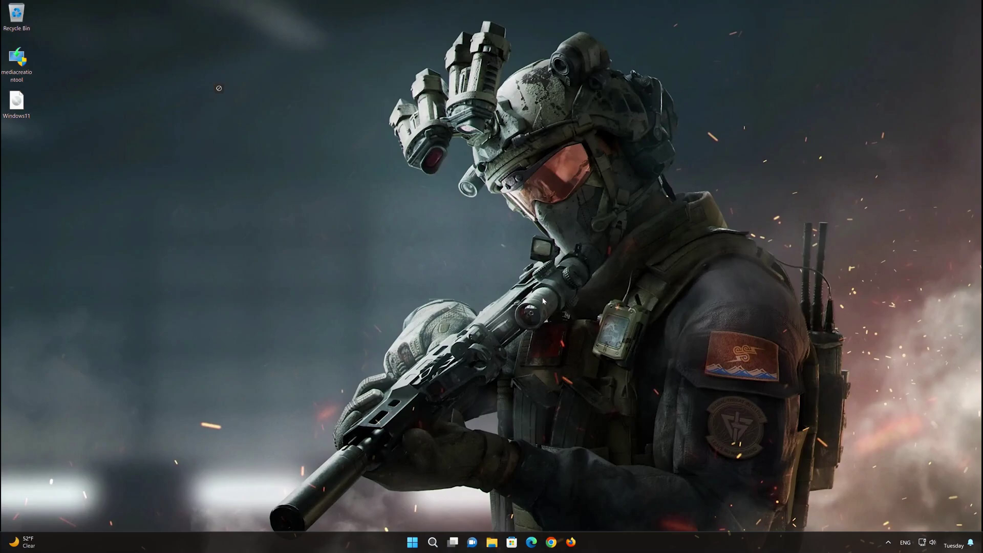
- Mount the Windows11 ISO from the desktop, run its setup application with device changes allowed, and close the drive's folder window
{"action": "double_click", "coordinate": [17, 105]}
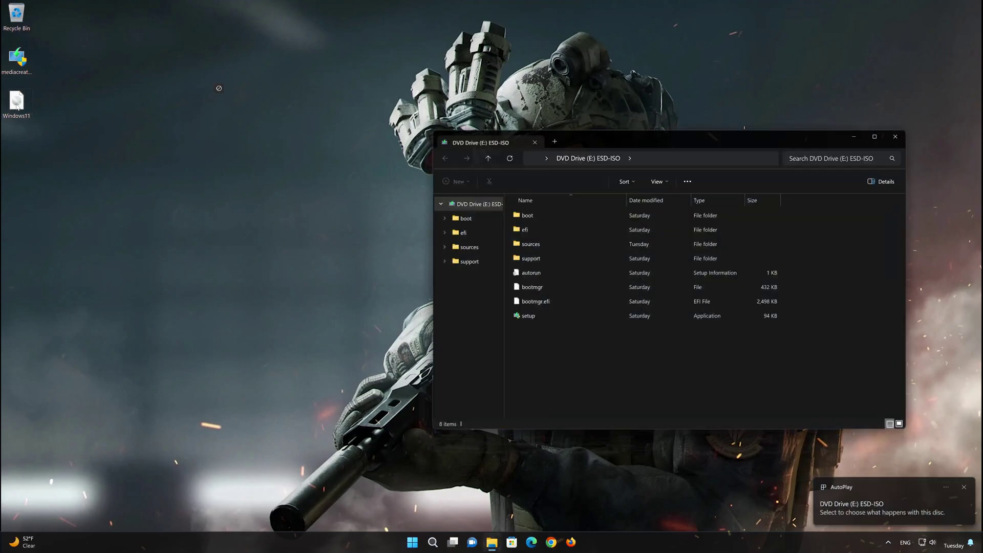
{"action": "left_click_drag", "start_coordinate": [598, 142], "coordinate": [499, 112]}
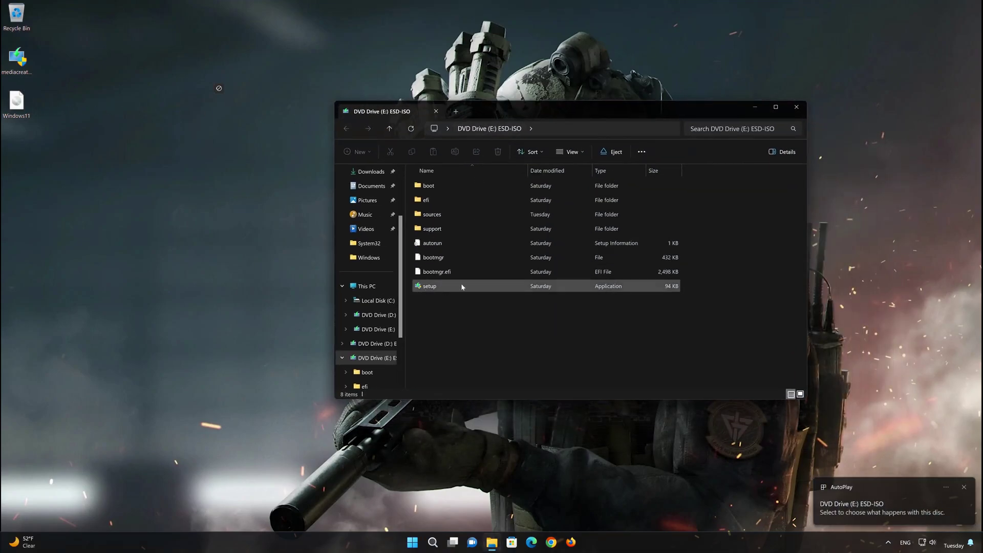
{"action": "double_click", "coordinate": [436, 286]}
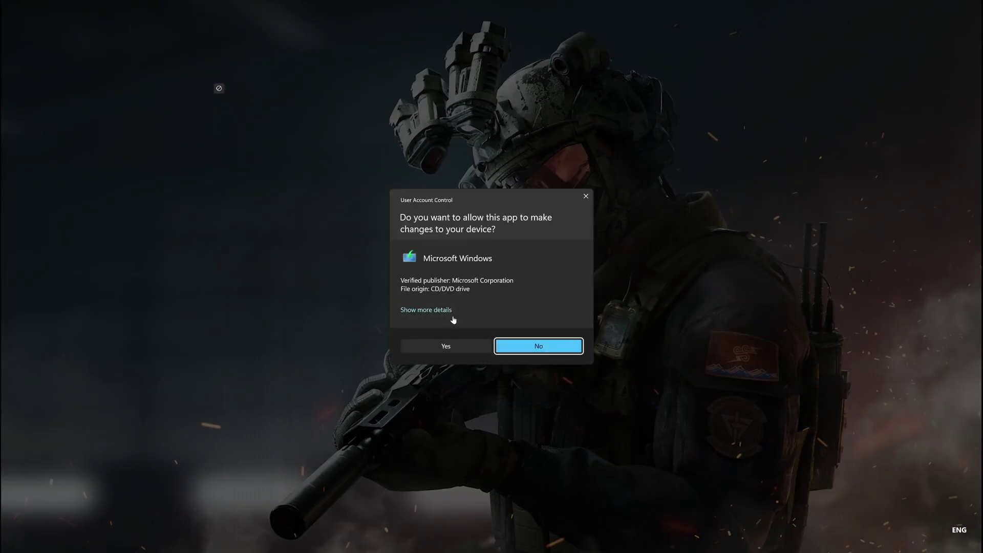
{"action": "left_click", "coordinate": [446, 346]}
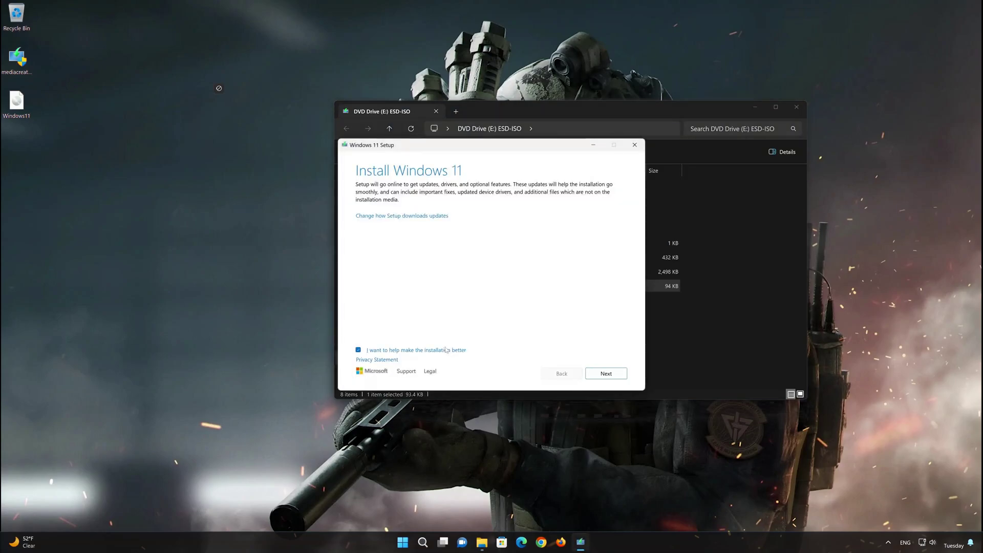
{"action": "left_click", "coordinate": [797, 107]}
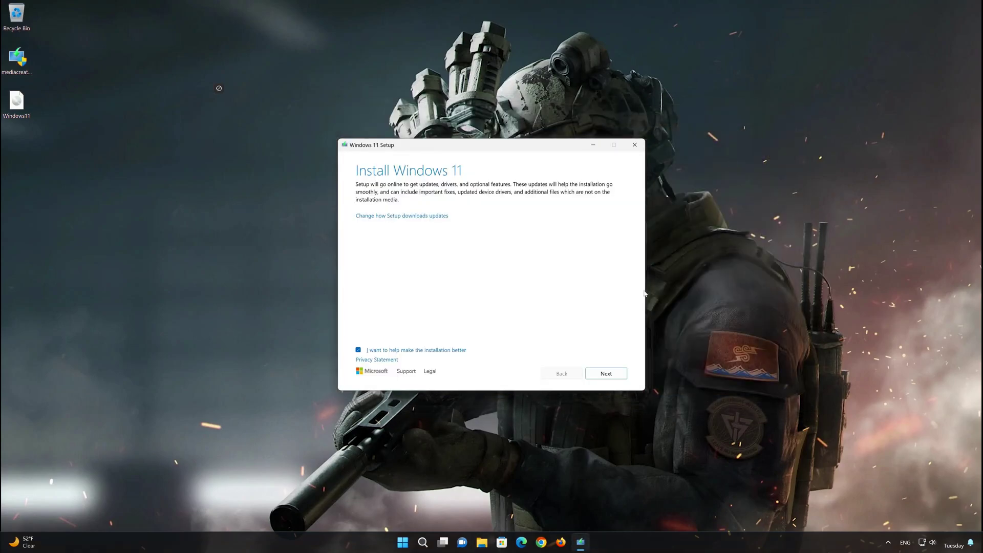
- Accept the Windows 11 Setup license terms and start installing Windows 11 Pro, keeping personal files and apps
{"action": "left_click", "coordinate": [609, 379]}
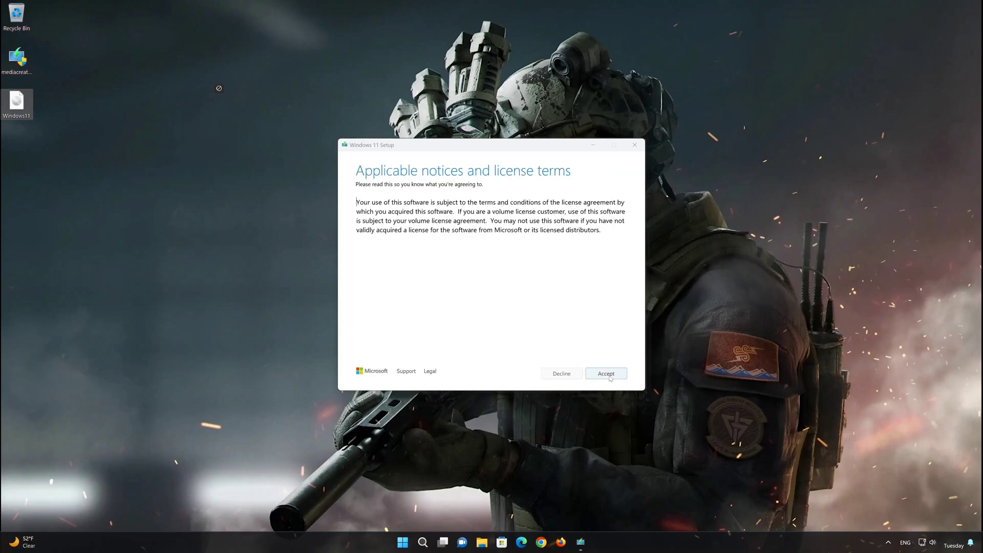
{"action": "left_click", "coordinate": [611, 374]}
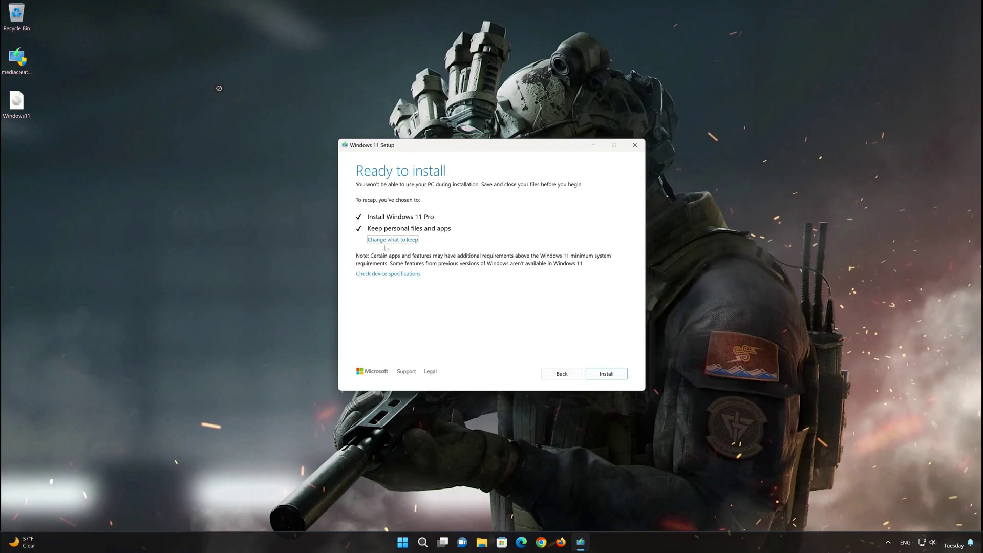
{"action": "left_click", "coordinate": [598, 375]}
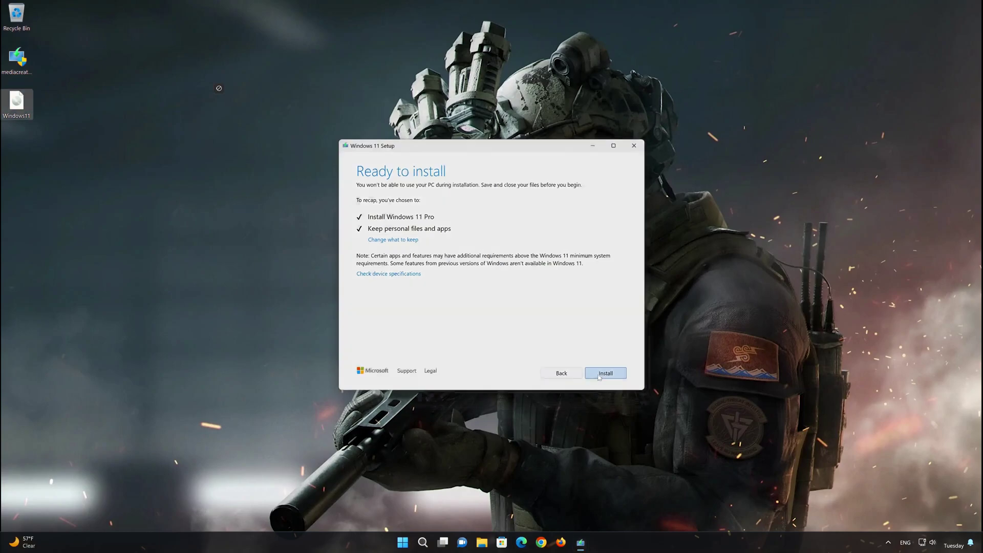